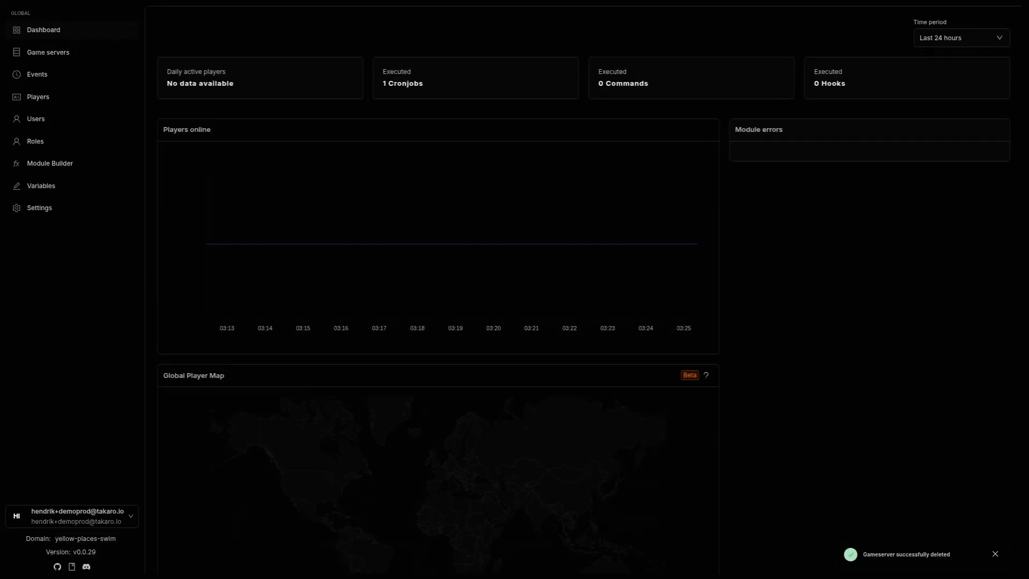
Step: Dismiss the 'Gameserver successfully deleted' notification
click(995, 554)
Step: From the Game servers list, look over the Import game server from CSMM form and close it
click(84, 54)
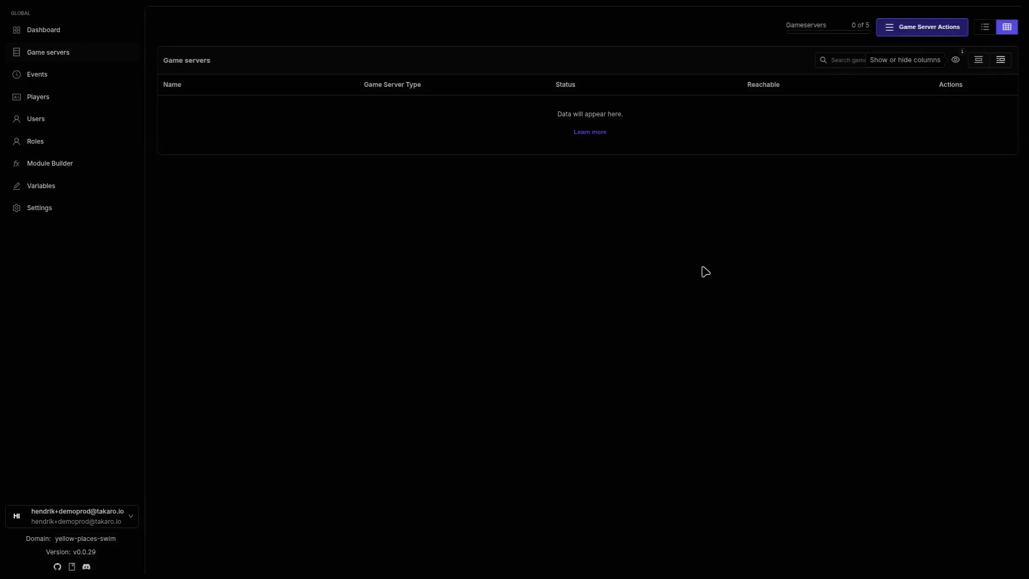
click(914, 30)
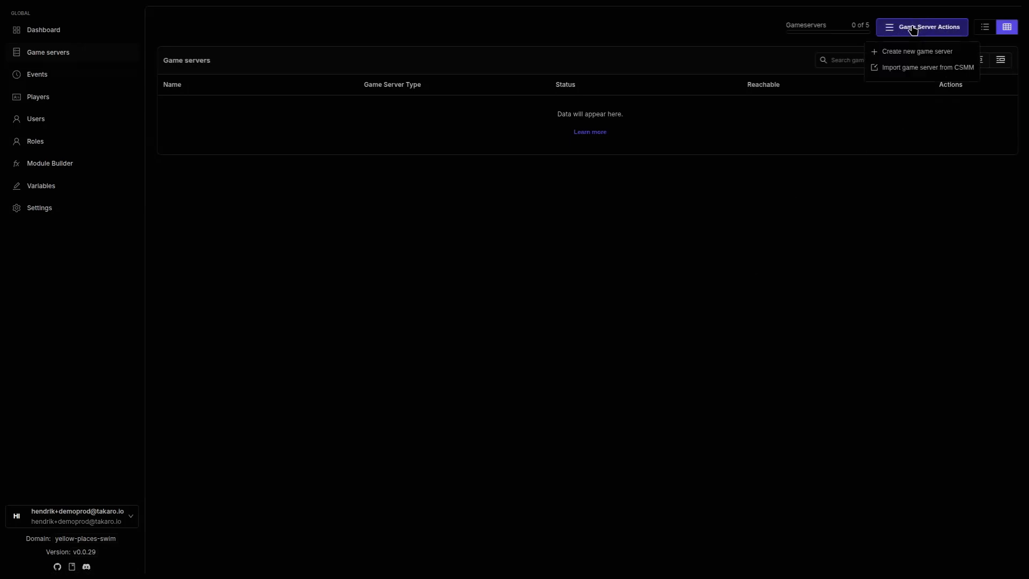
click(916, 68)
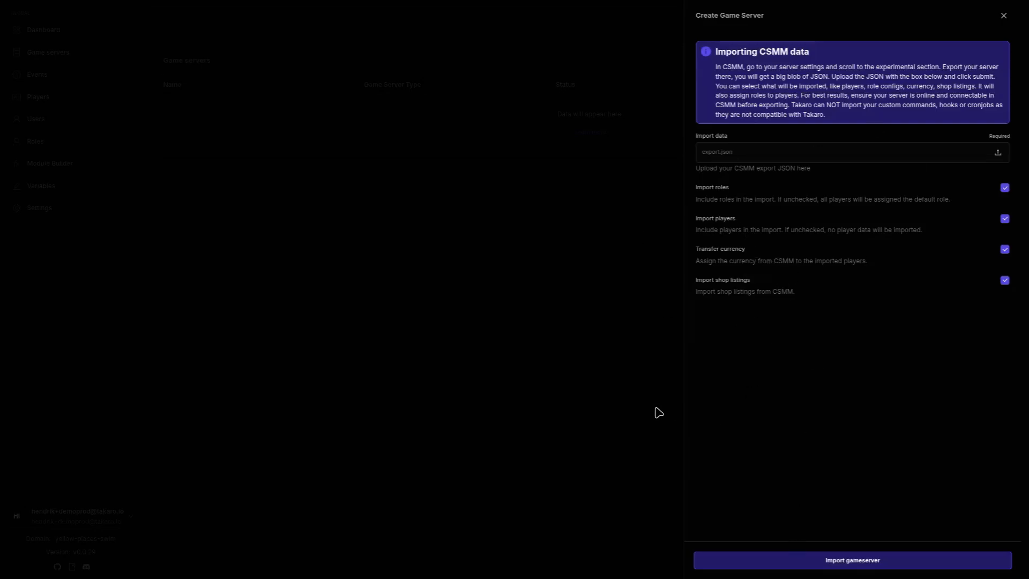
click(1004, 15)
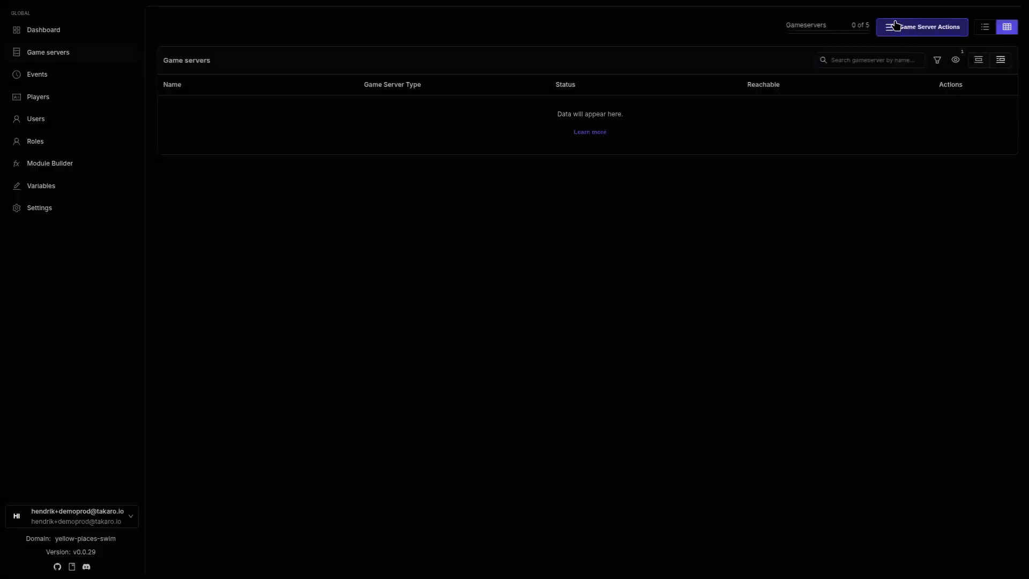
Step: Start a new game server named 'my server' of type 7 Days to die
click(897, 32)
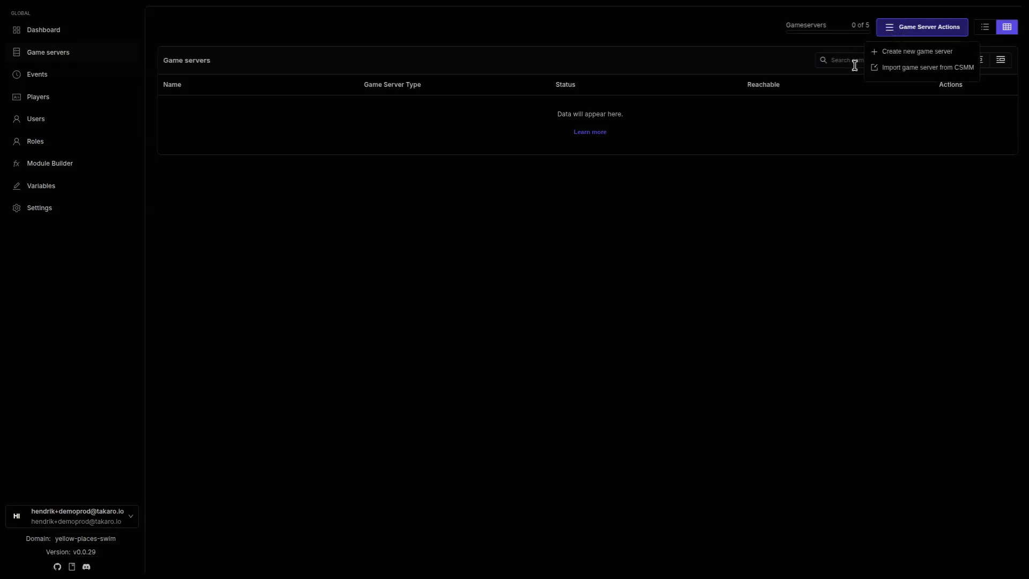
click(896, 54)
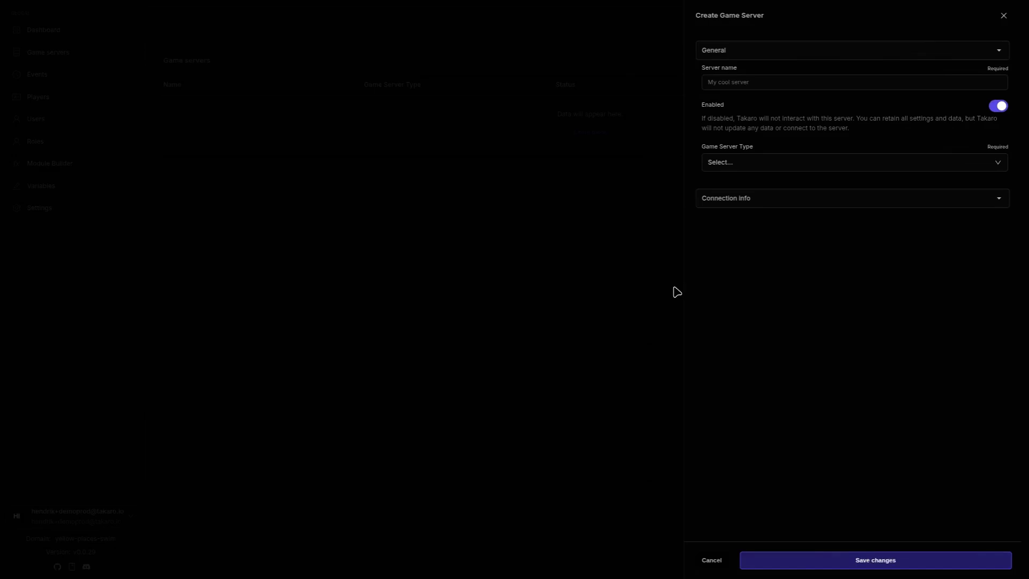
click(732, 80)
text(my)
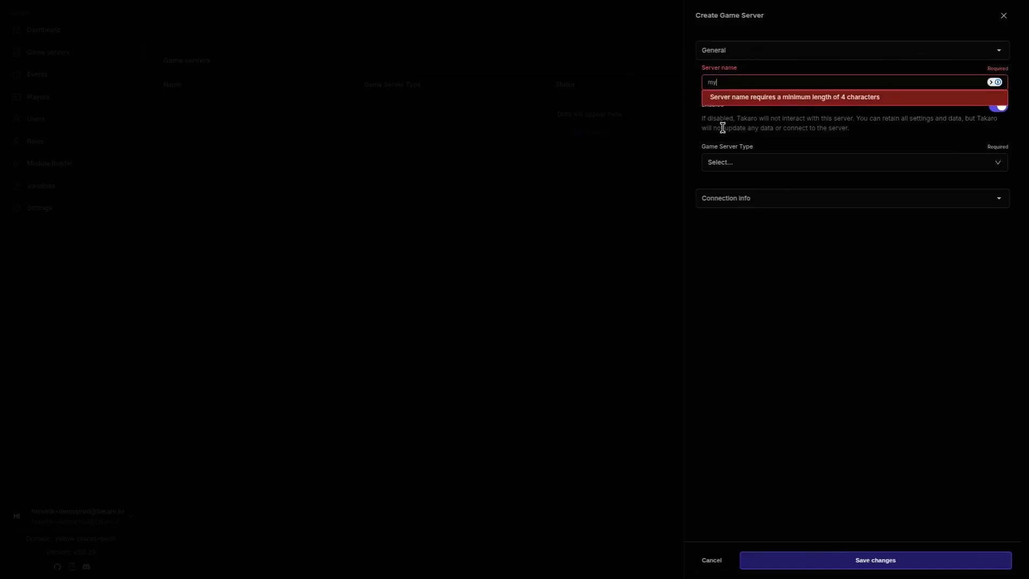
text( server)
click(723, 127)
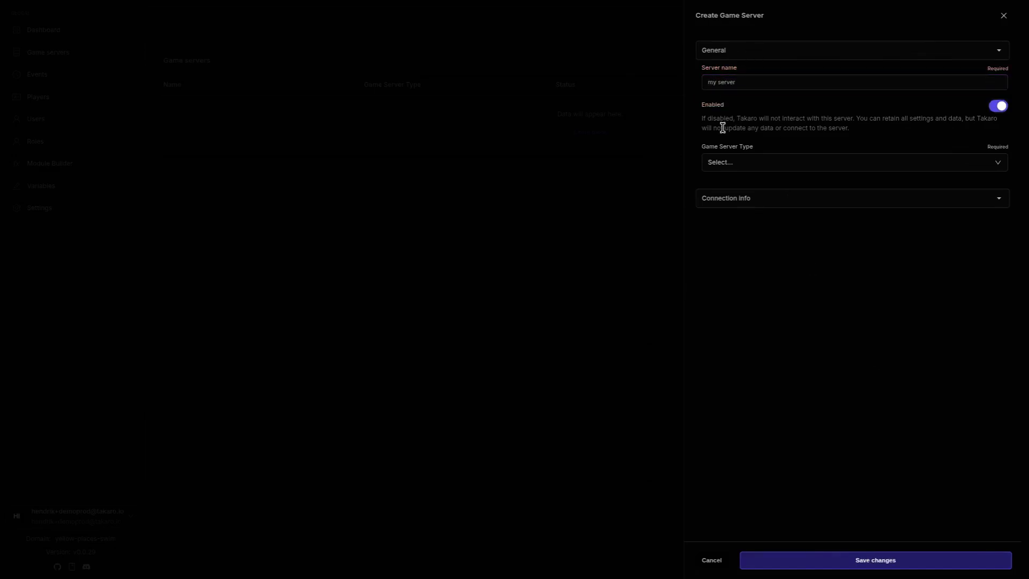
click(755, 164)
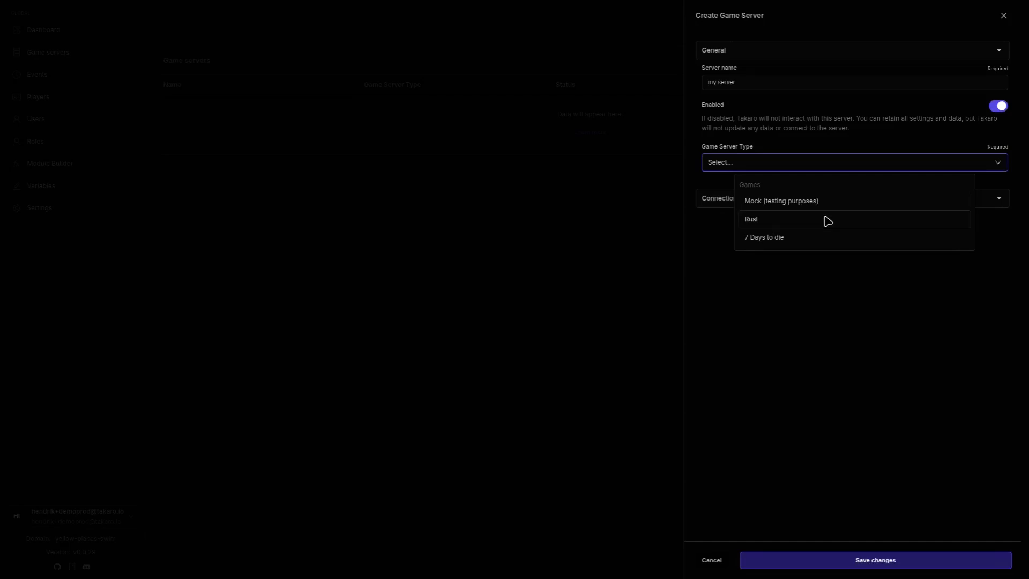
click(799, 250)
Step: Paste the server address, enter admin user 'admin' and its token, enable CPM, and save
click(765, 235)
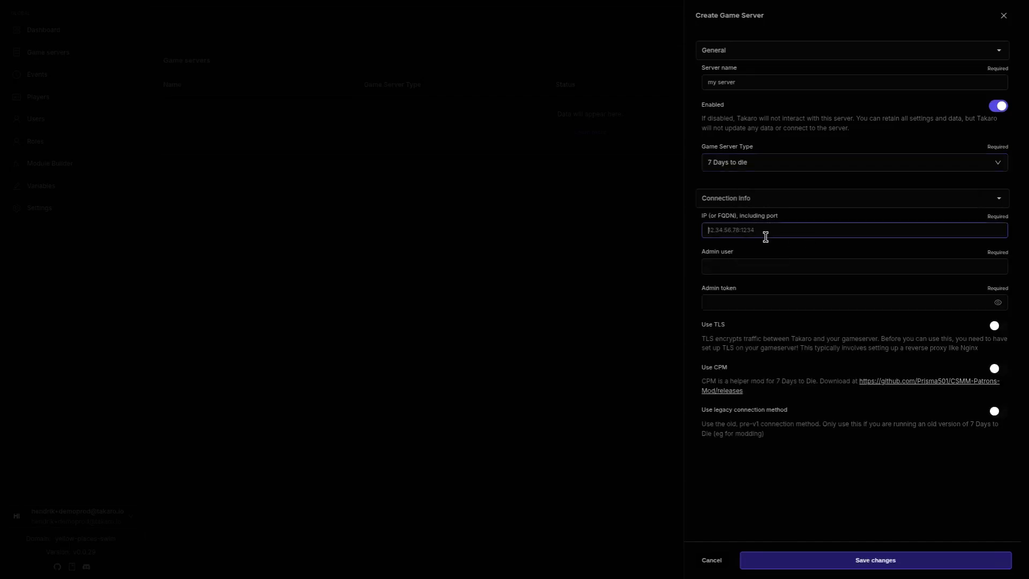
key(ctrl+v)
click(854, 264)
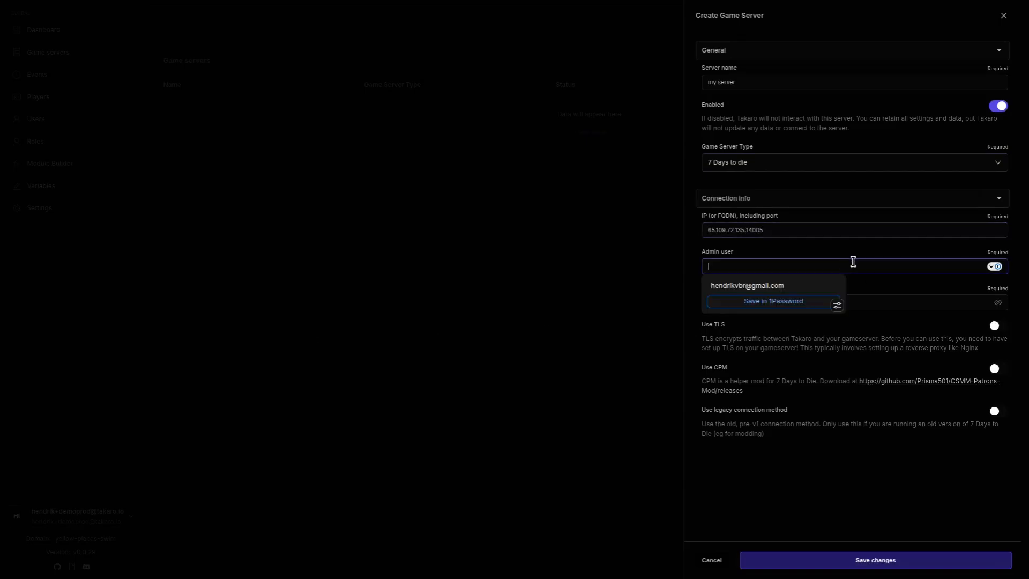
text(admin)
key(Tab)
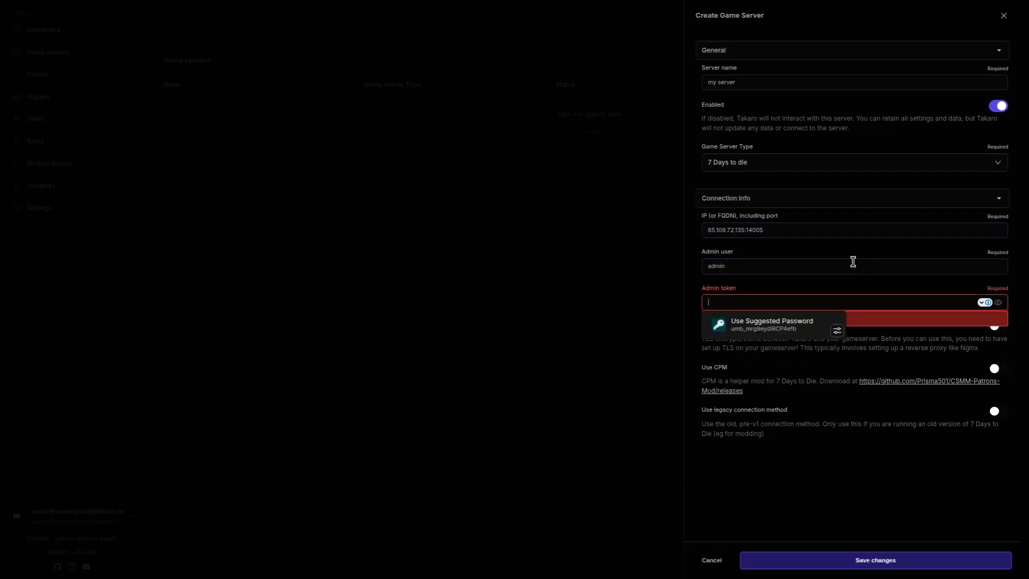
text(•••••••••••)
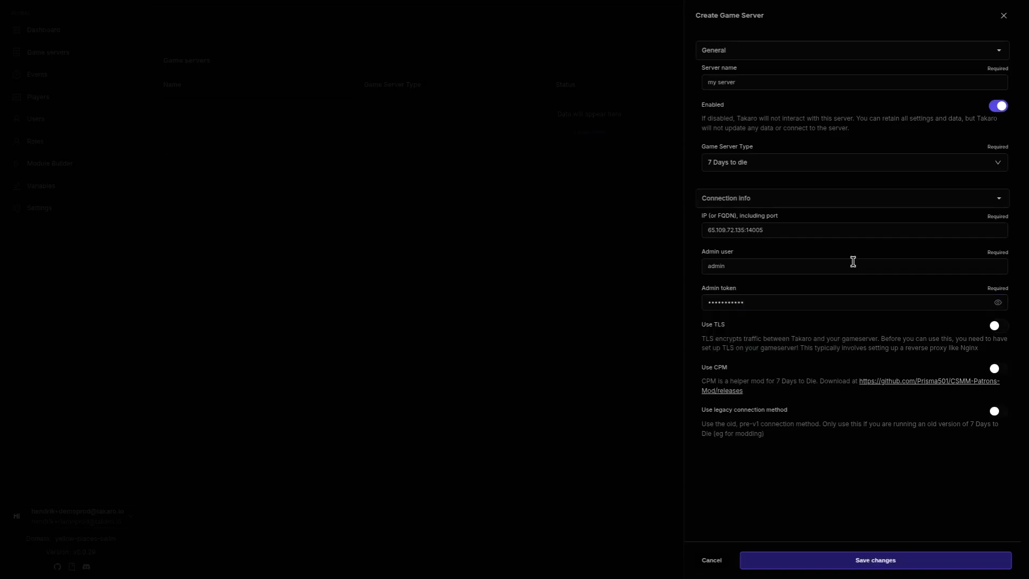
click(995, 369)
click(836, 567)
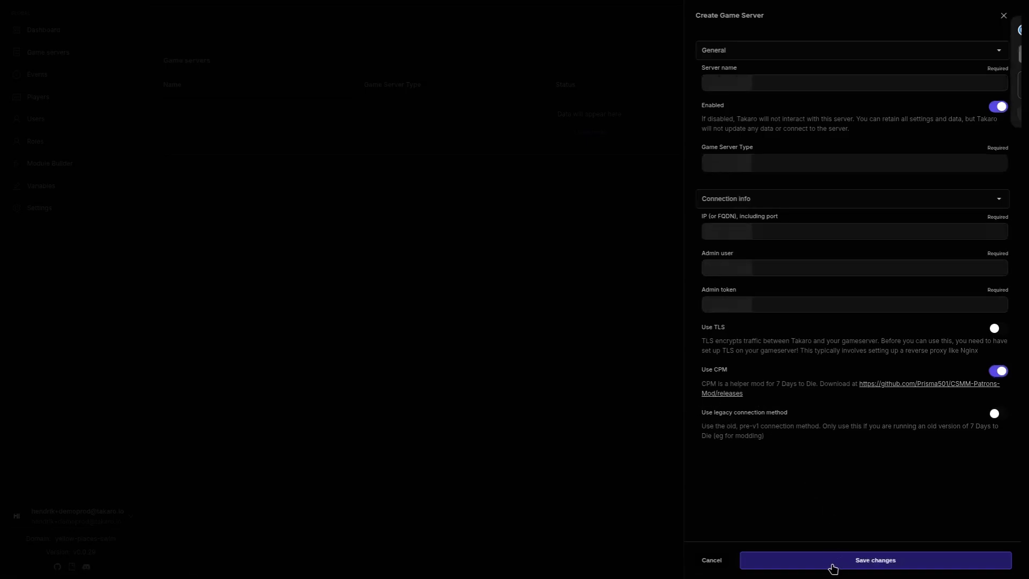
Step: Dismiss the save-login prompt and clear an accidental text selection
click(991, 30)
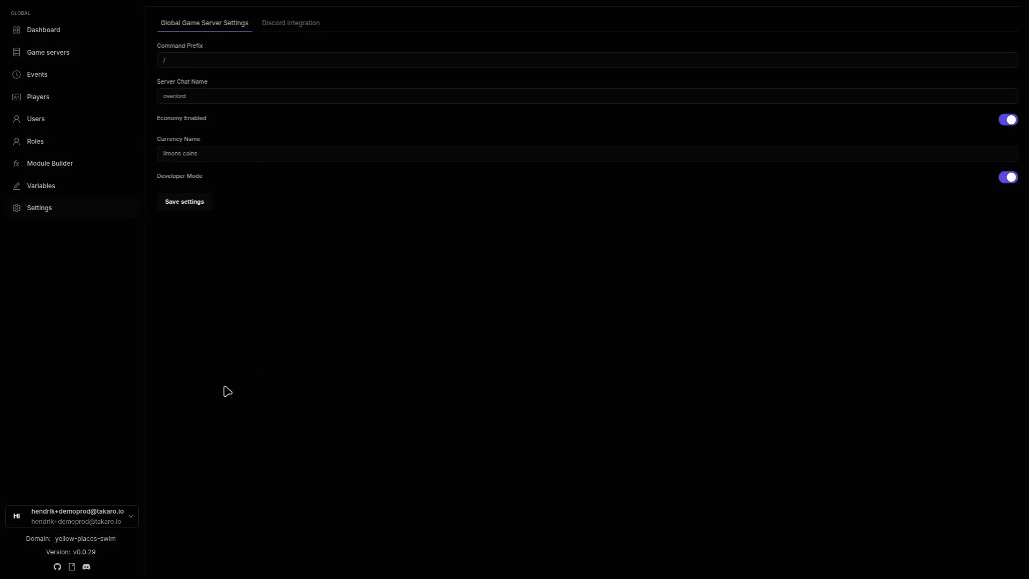
drag(161, 81, 254, 95)
click(388, 299)
Step: Open my server's dashboard from the Game servers list and view its modules
click(104, 54)
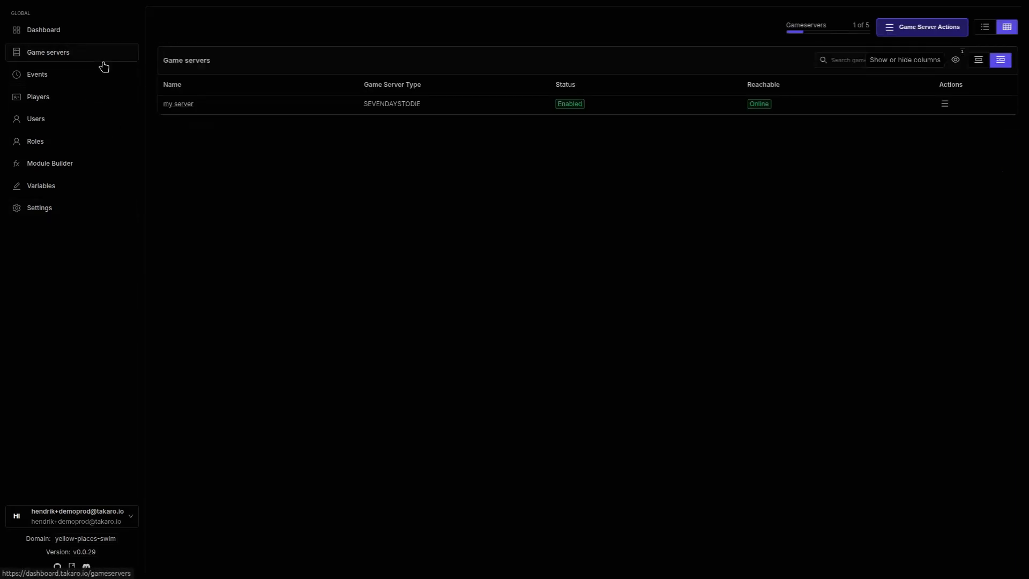
click(184, 107)
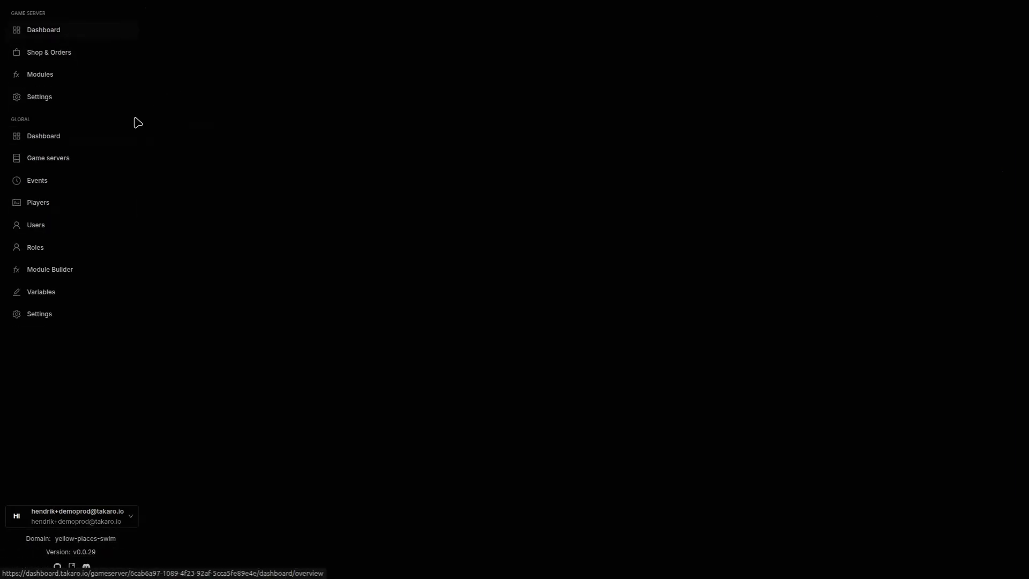
click(35, 78)
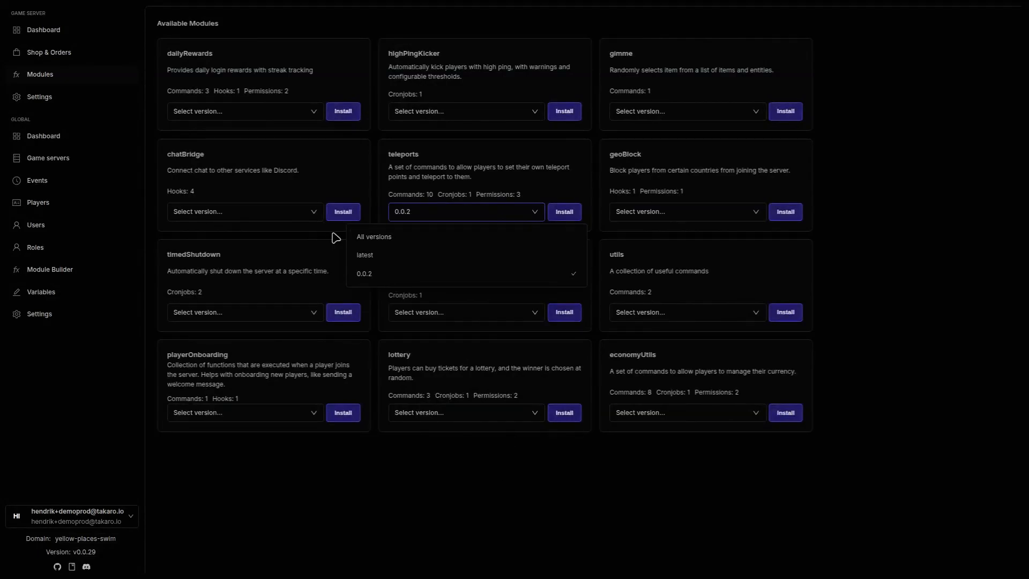
Step: Install teleports version 0.0.2 on my server, keeping the default teleport command settings
click(362, 273)
click(561, 216)
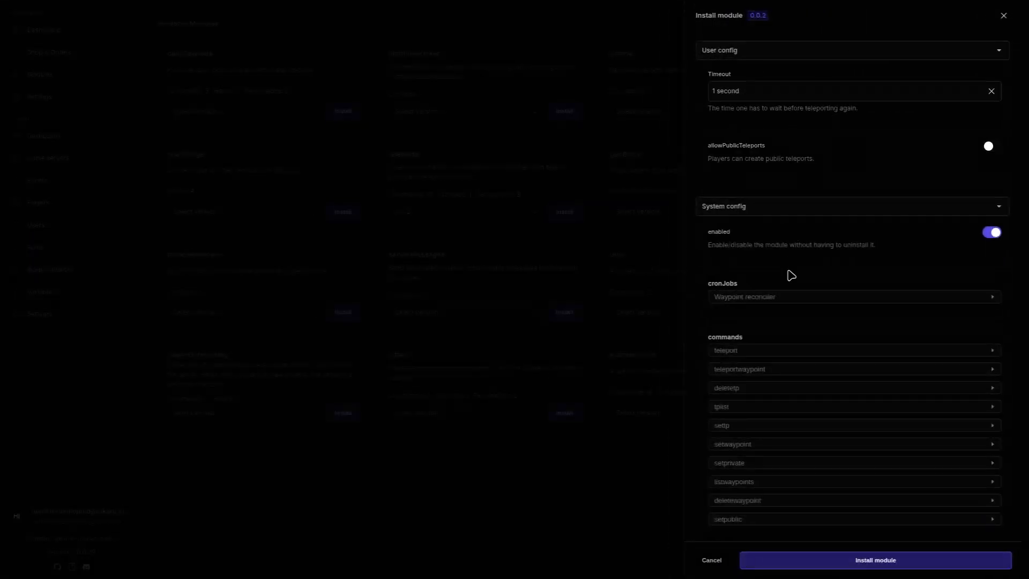
scroll(790, 289, down, 2)
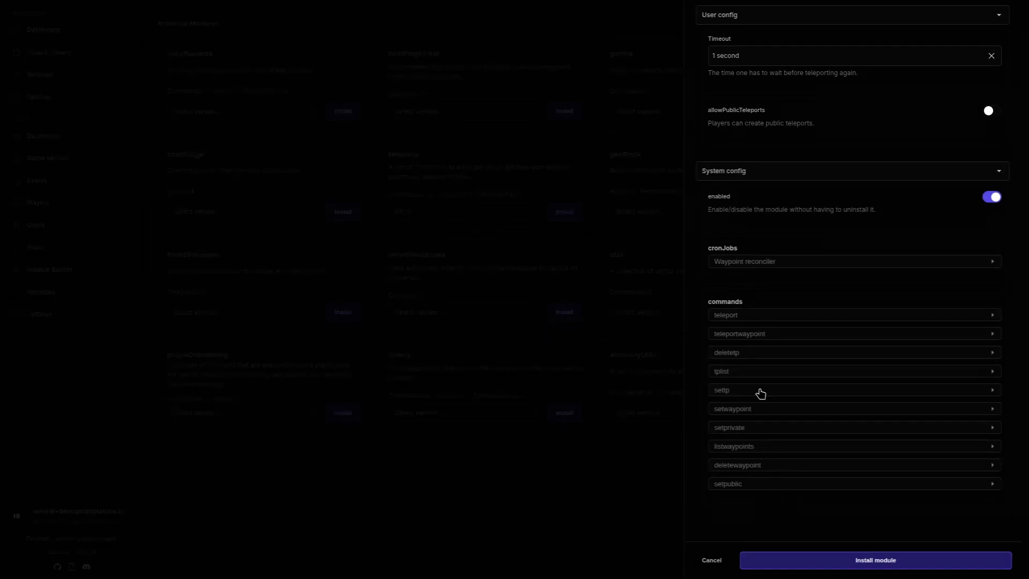
click(739, 316)
scroll(756, 335, down, 3)
scroll(756, 343, down, 1)
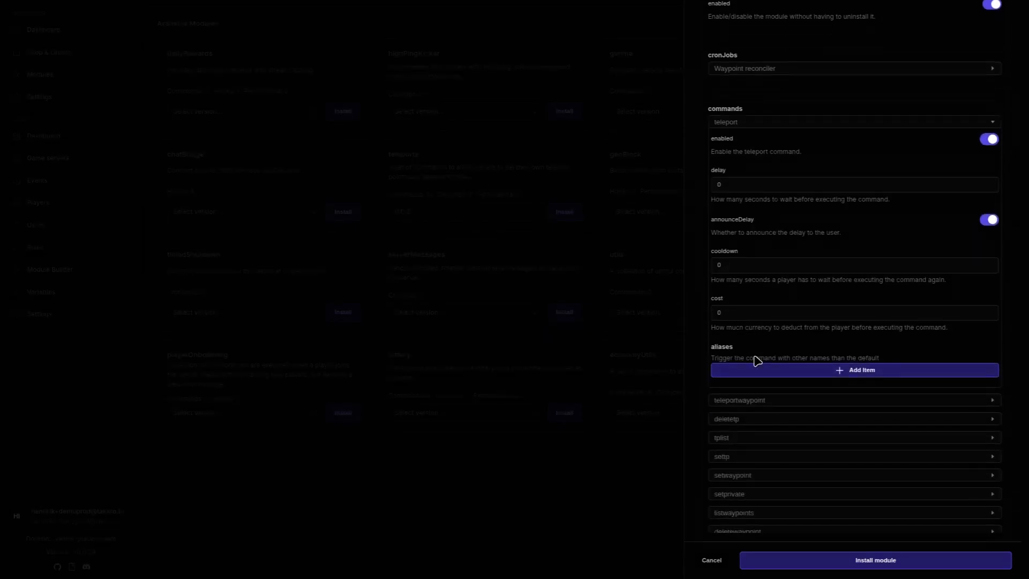
scroll(780, 408, down, 1)
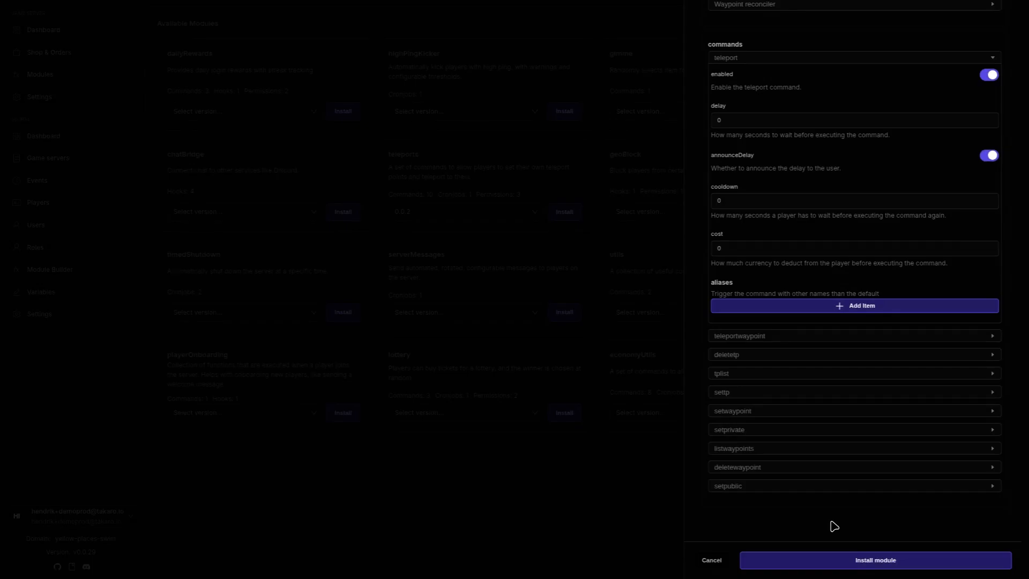
click(822, 561)
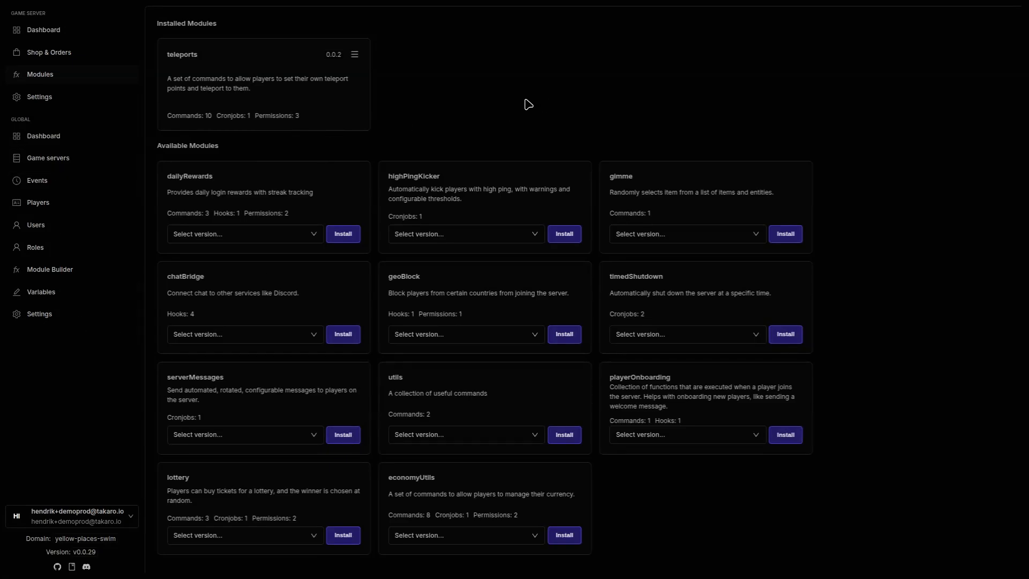
Step: Go to Roles and bring up the Player role's action menu
click(43, 252)
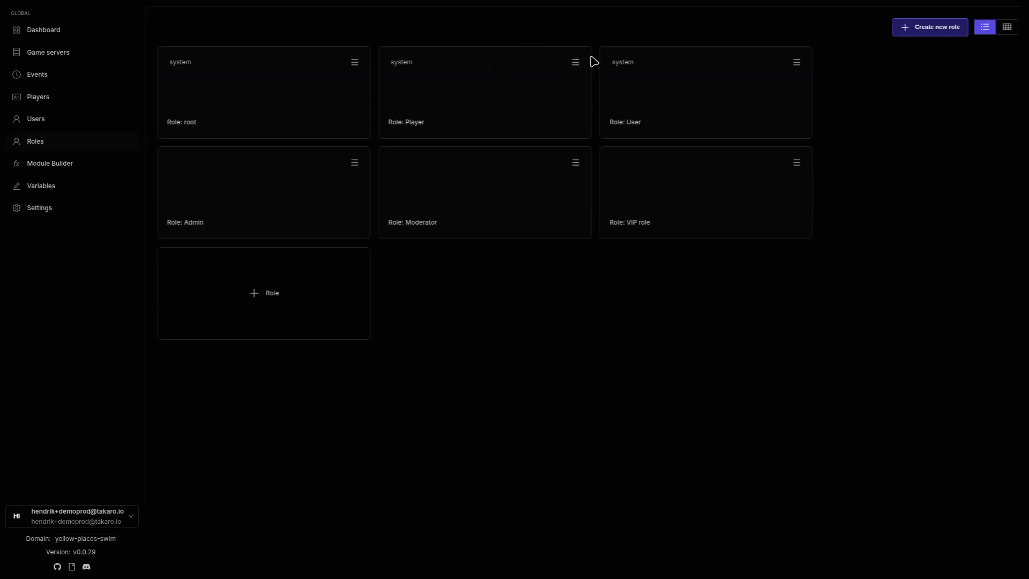
click(575, 62)
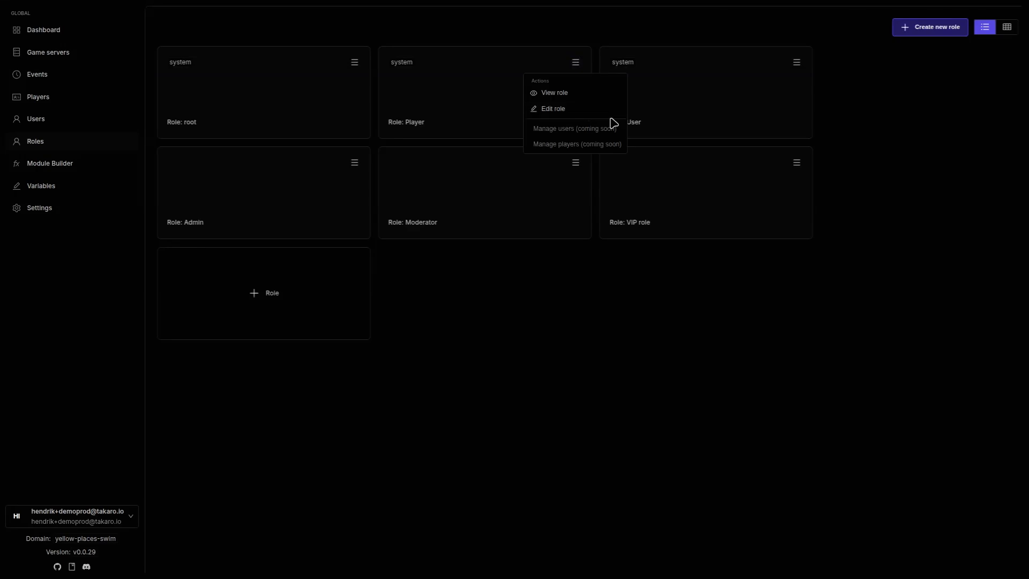
Step: Grant the Player role the Use Teleports permission with amount 5 and update the role
click(577, 110)
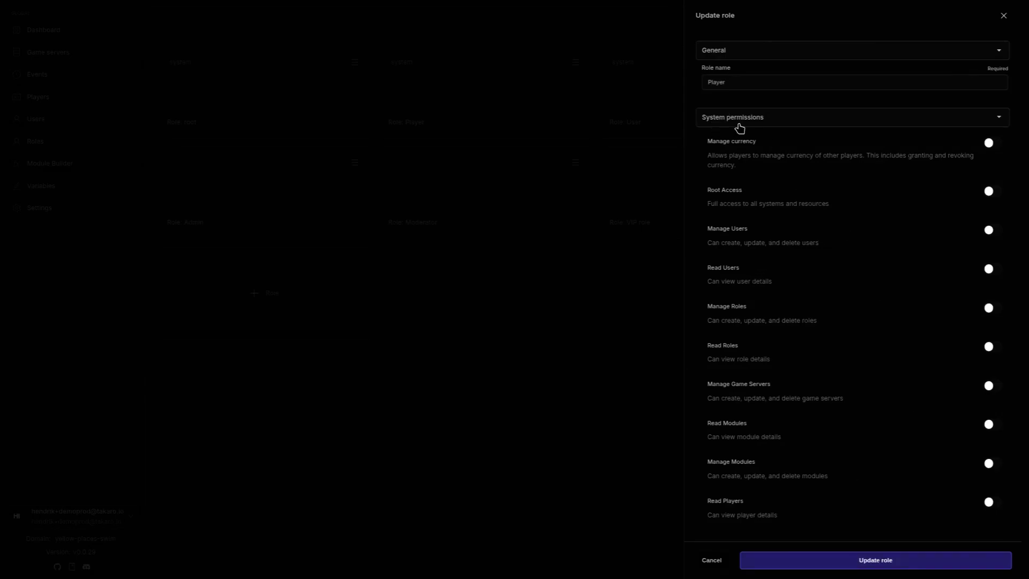
scroll(820, 165, down, 2)
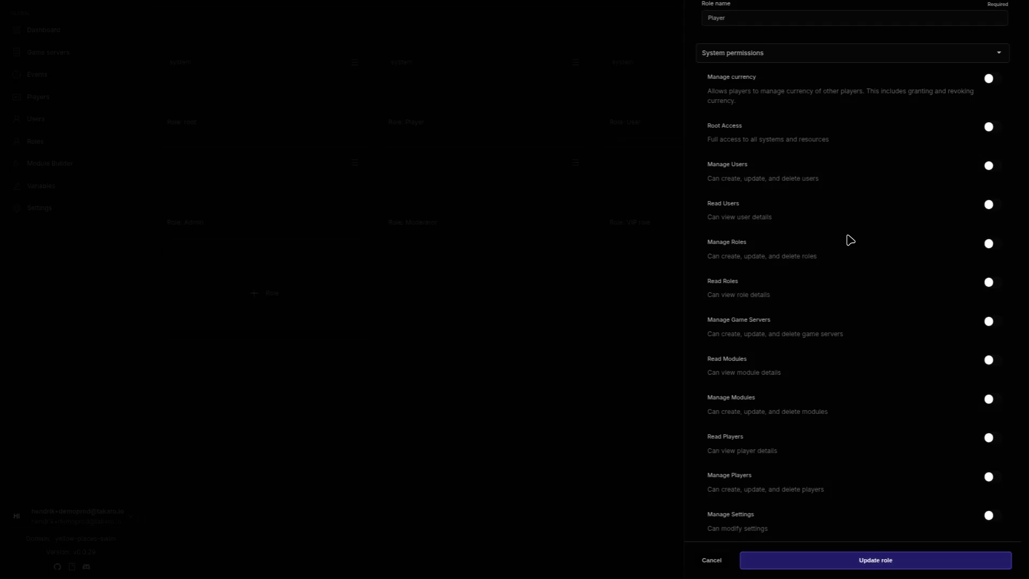
scroll(850, 239, down, 2)
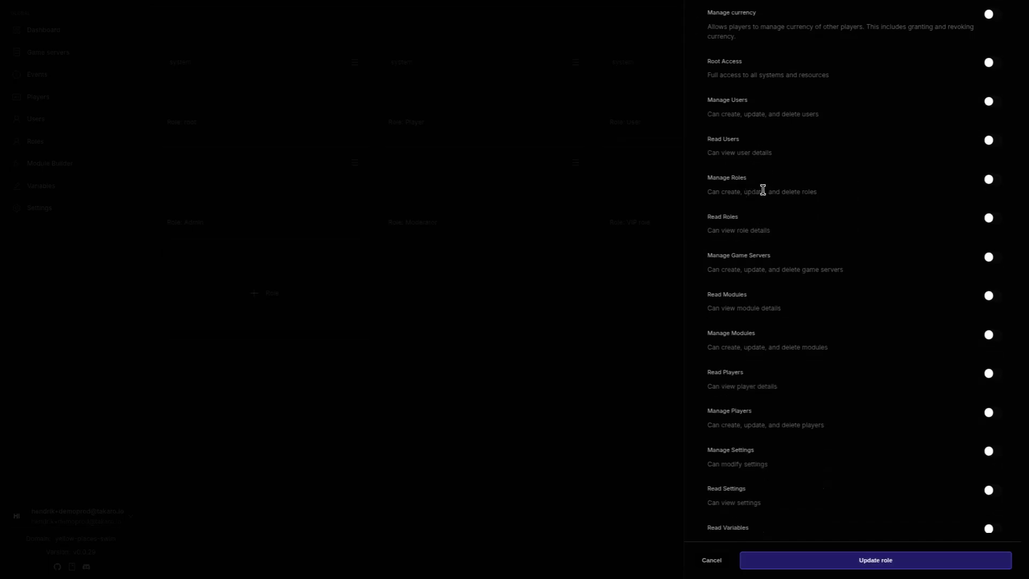
scroll(809, 287, down, 2)
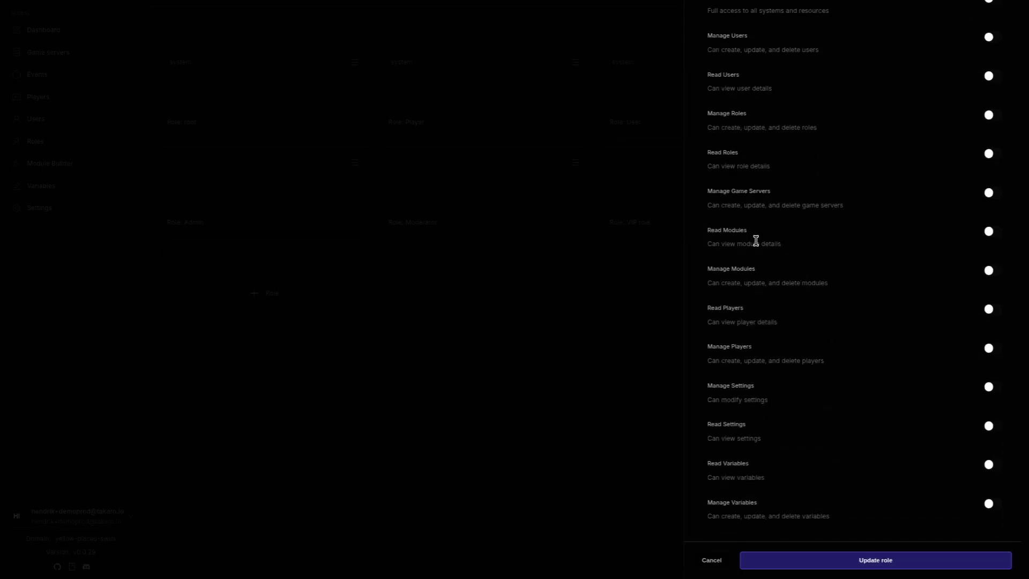
scroll(772, 268, up, 2)
scroll(782, 292, down, 10)
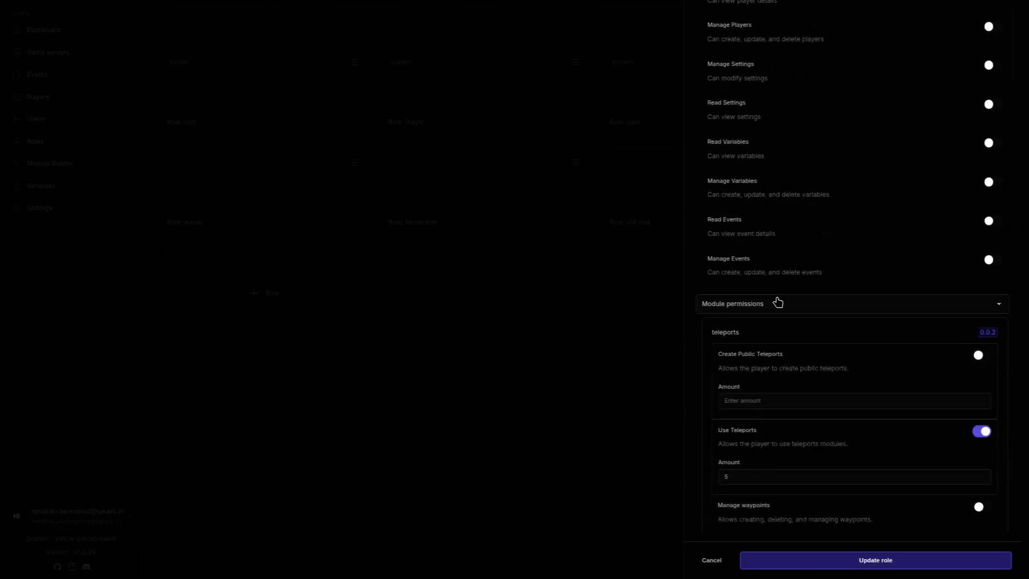
scroll(789, 305, down, 1)
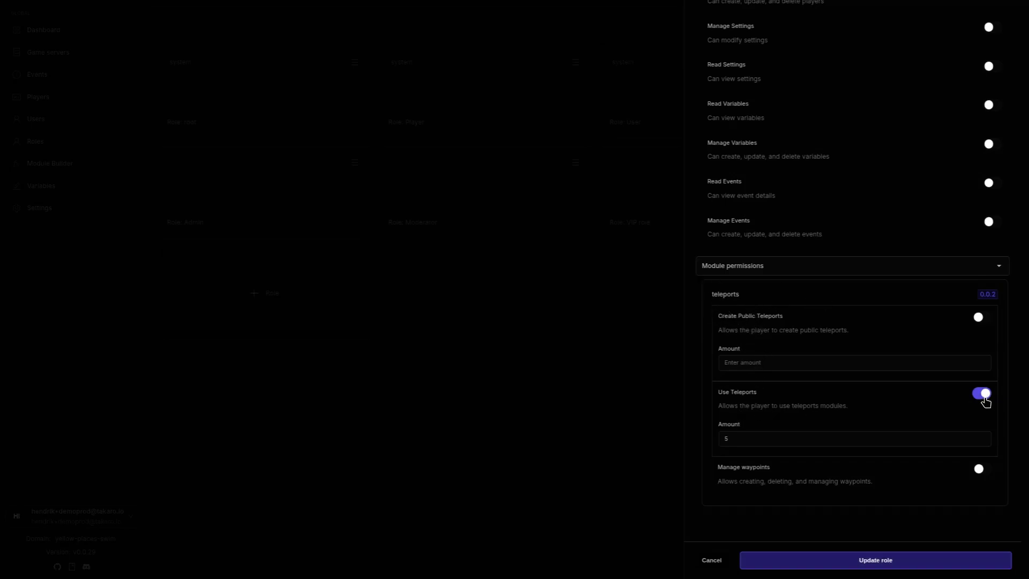
click(798, 439)
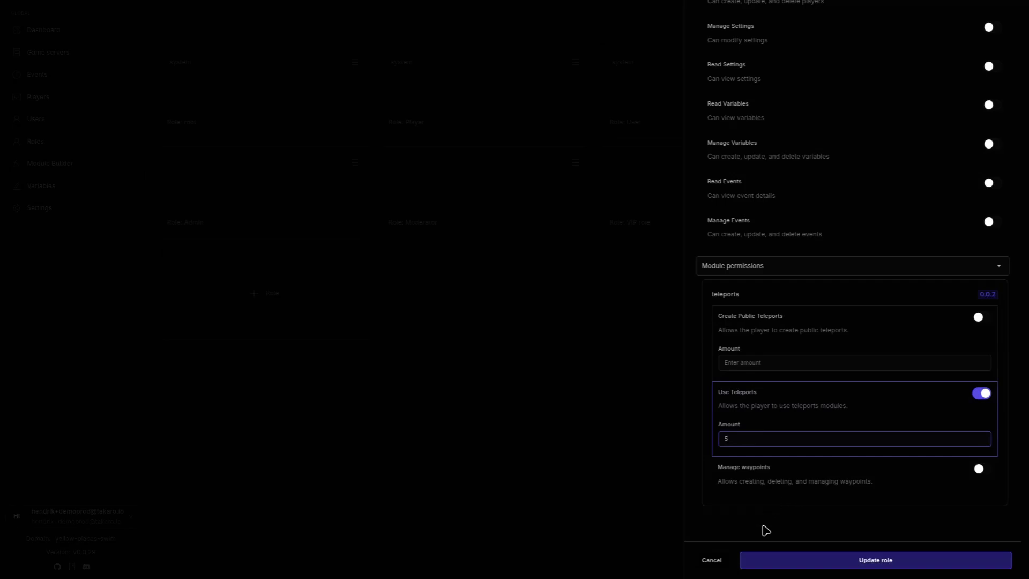
click(747, 565)
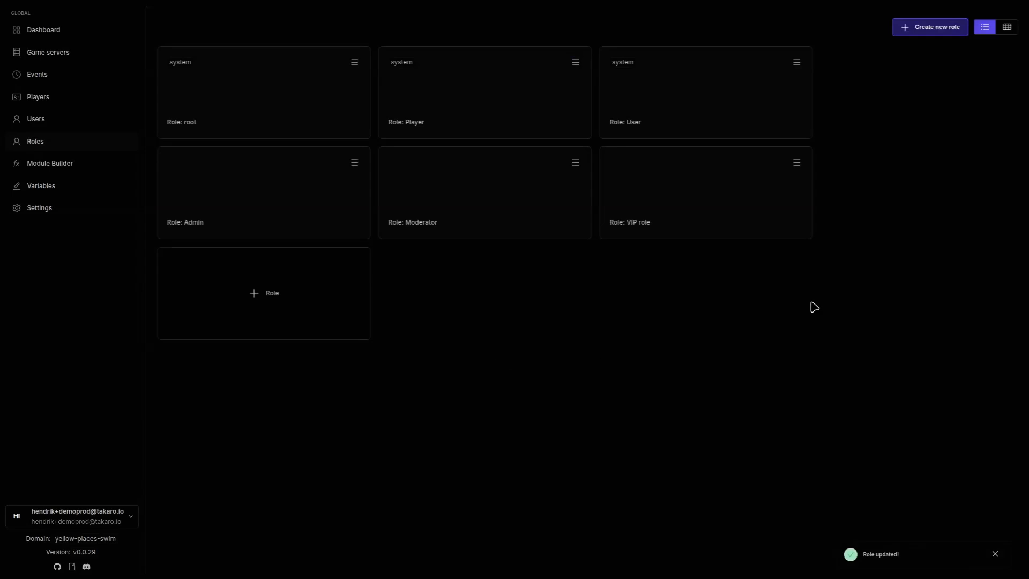
Step: Inspect the VIP role's teleports amount of 10 in its edit form, then cancel without saving
click(797, 163)
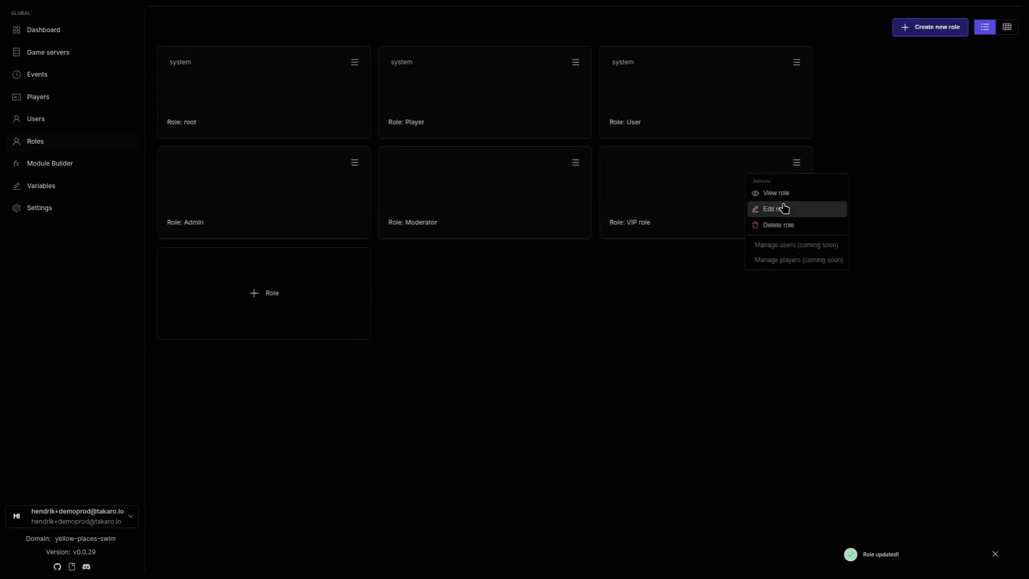
click(787, 209)
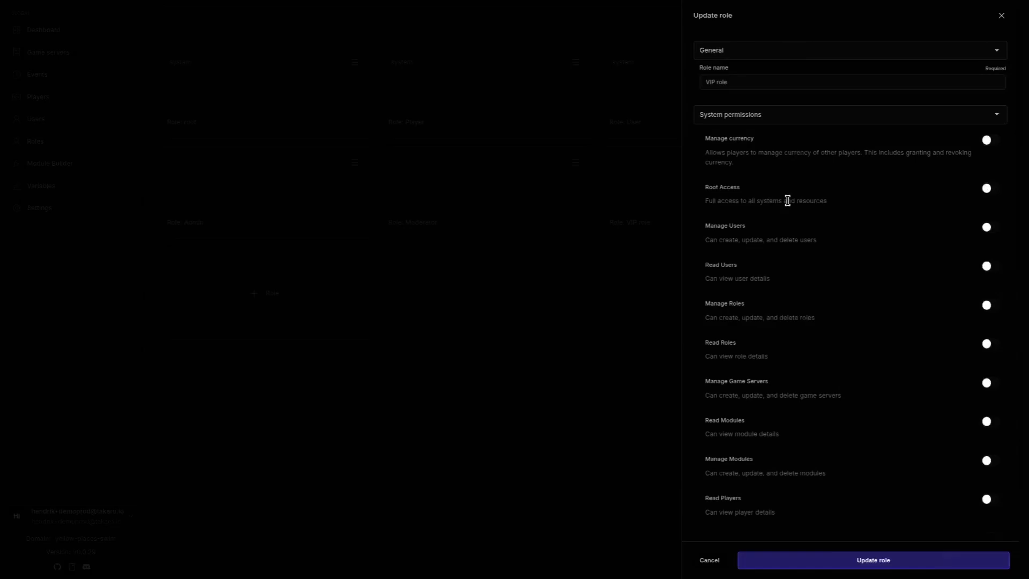
click(752, 116)
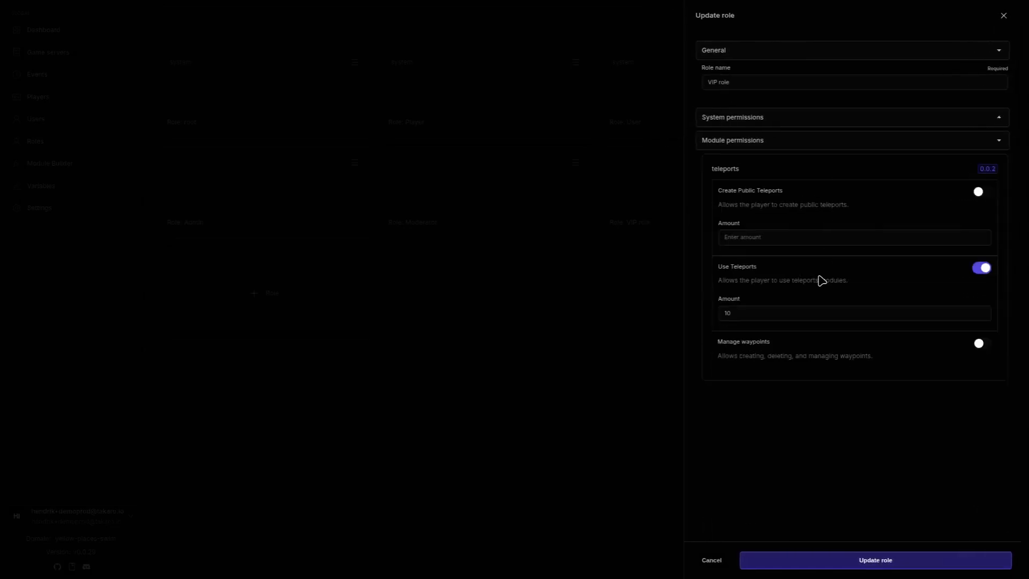
click(779, 315)
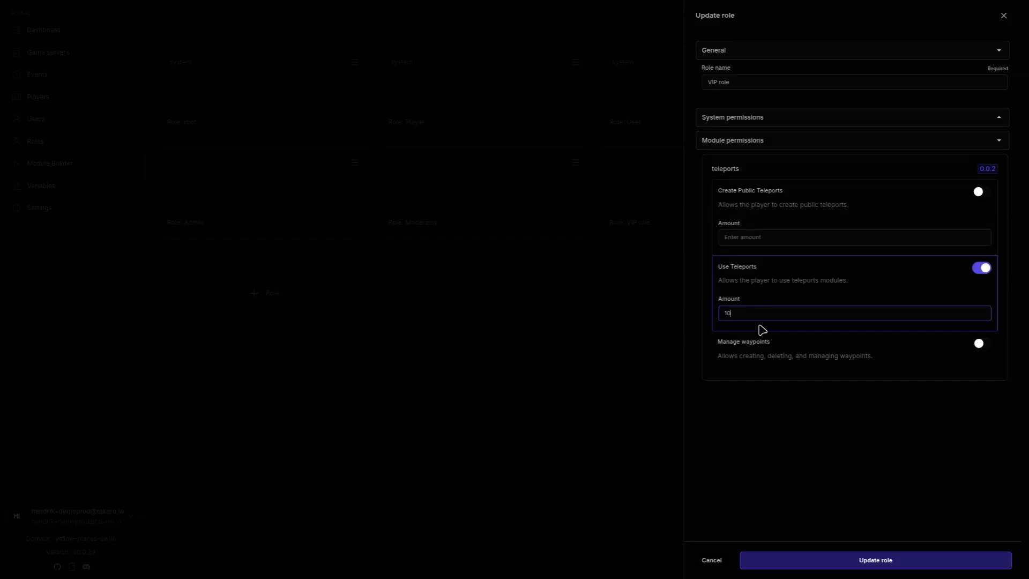
click(761, 524)
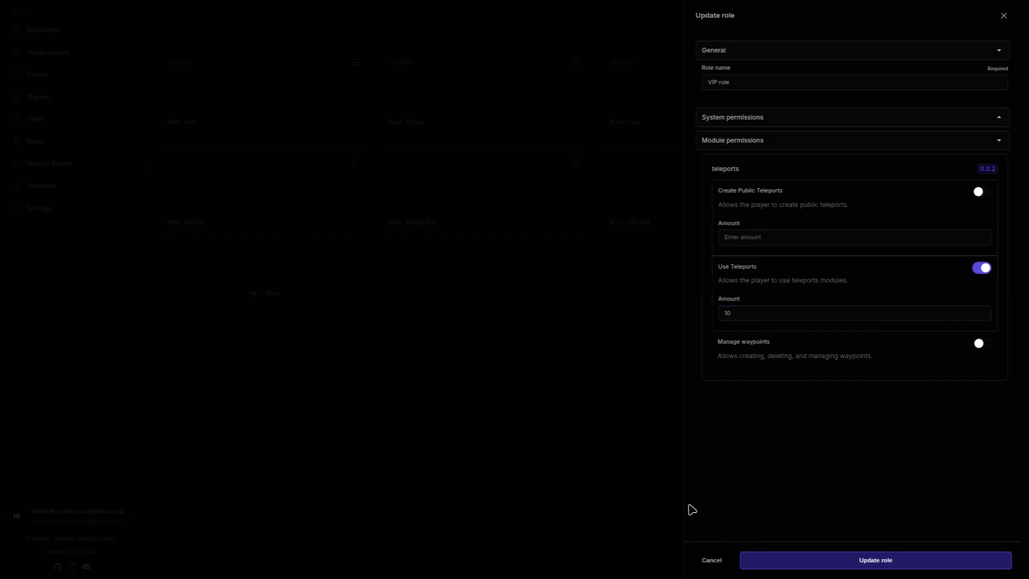
click(711, 560)
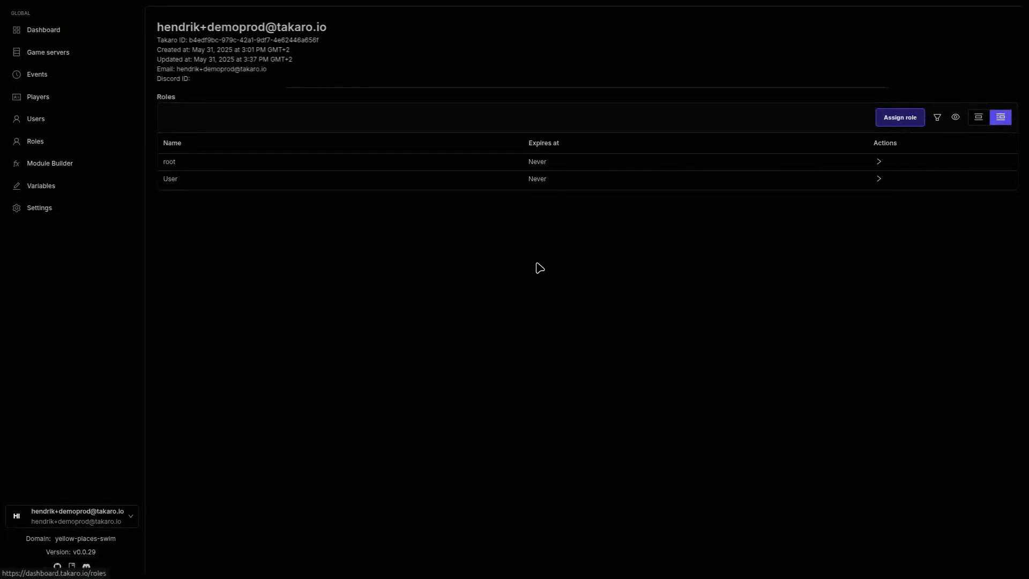
click(68, 120)
click(806, 33)
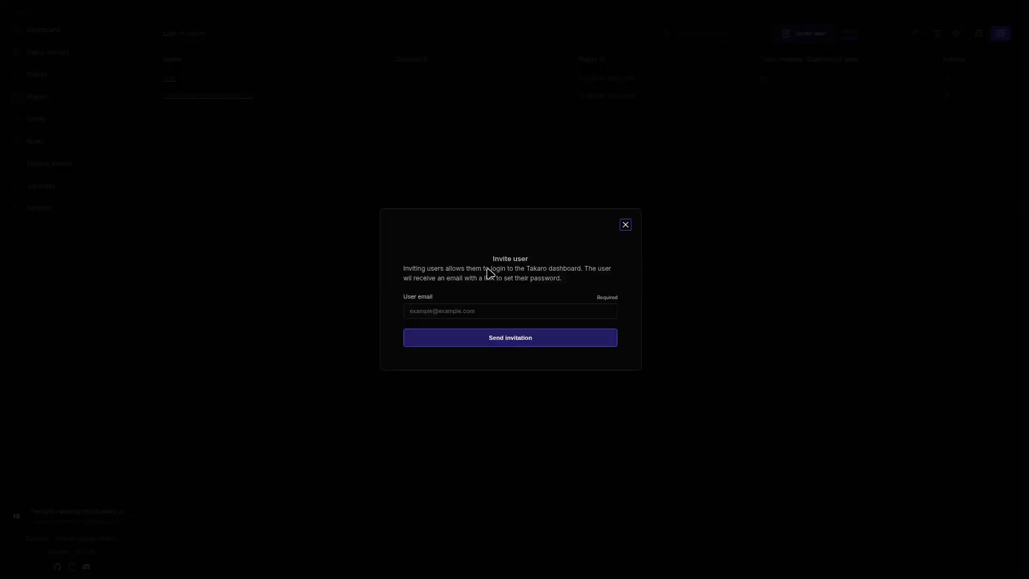
click(455, 311)
click(625, 224)
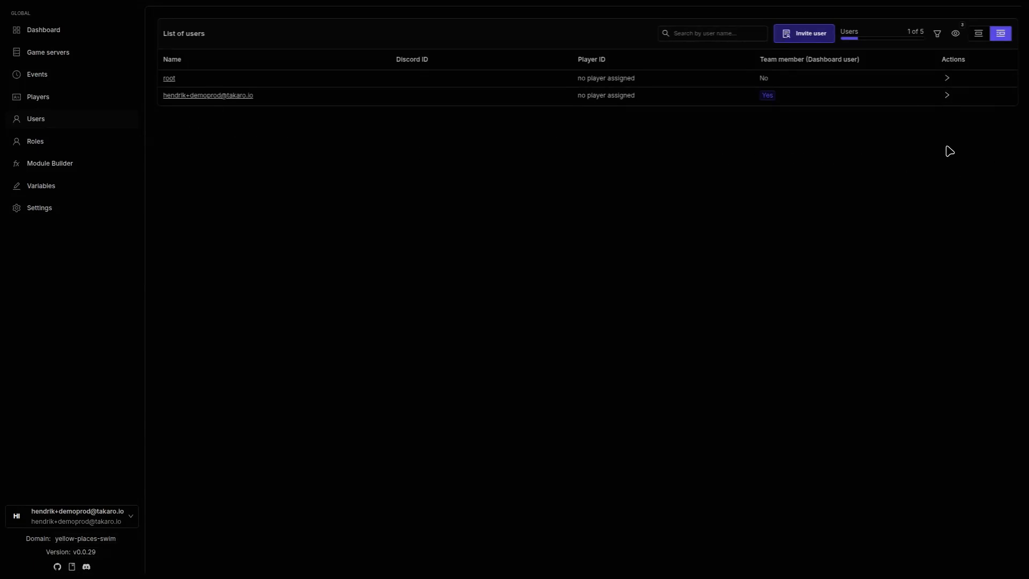
click(946, 96)
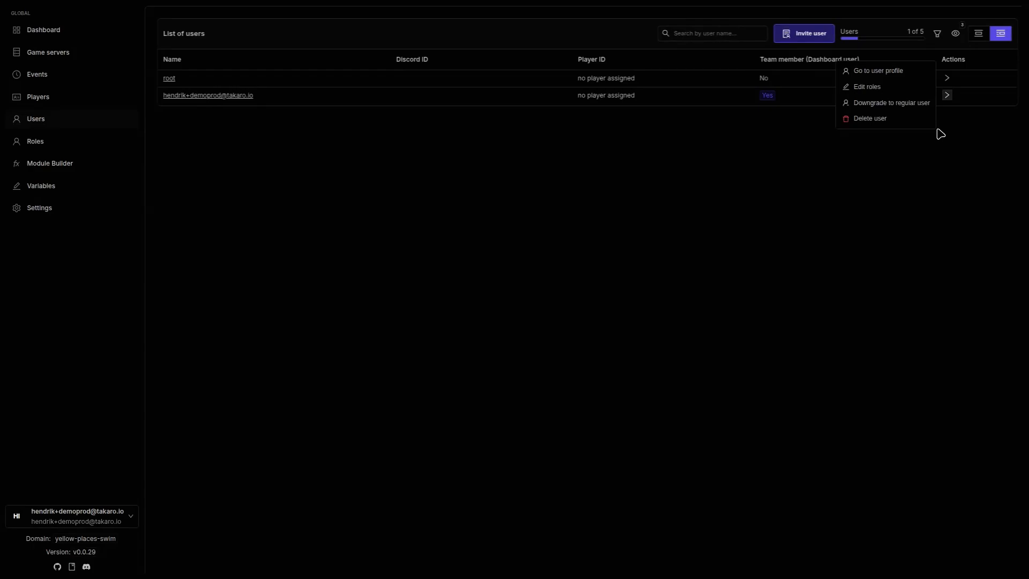
click(869, 88)
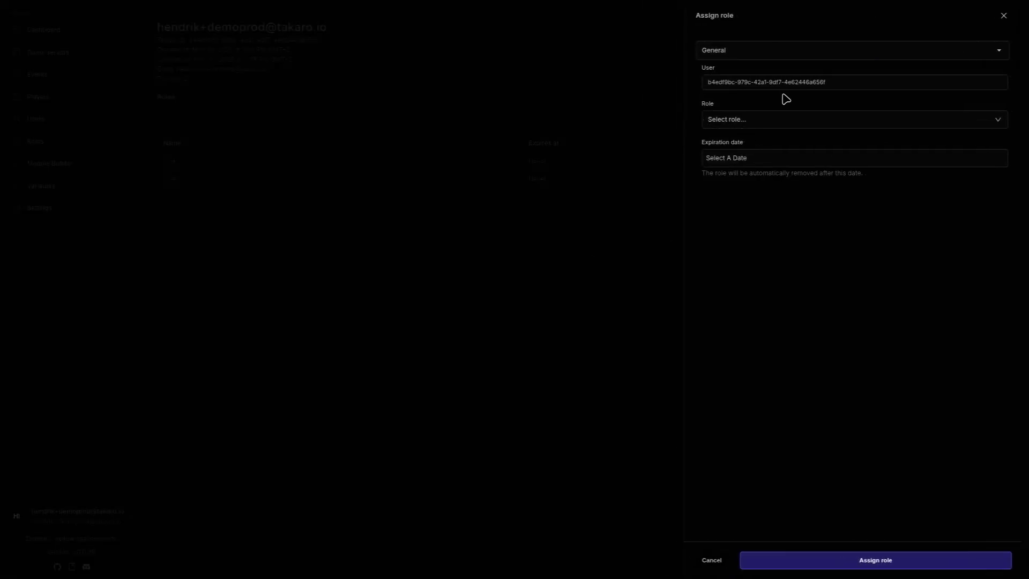
click(774, 119)
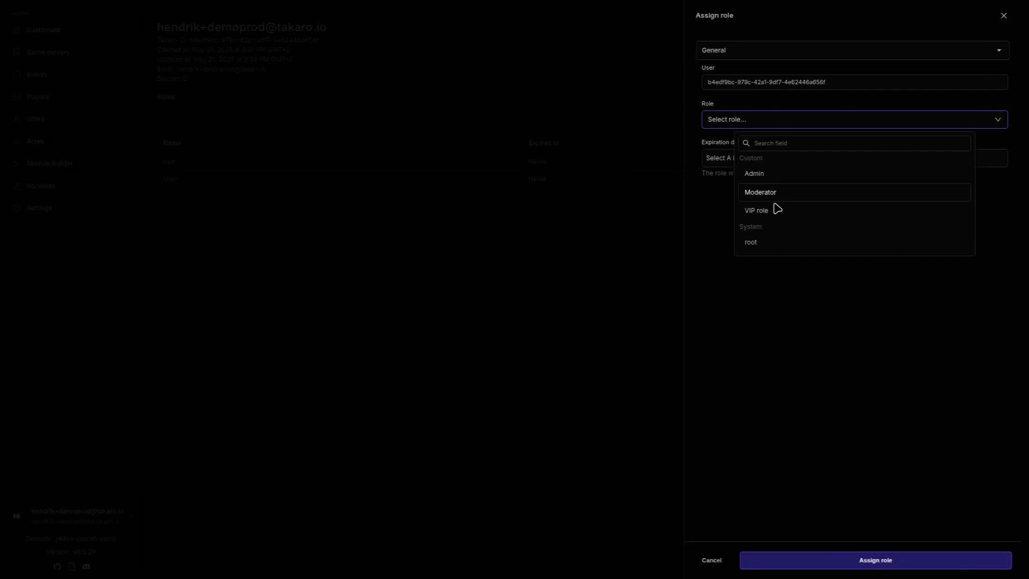
click(746, 386)
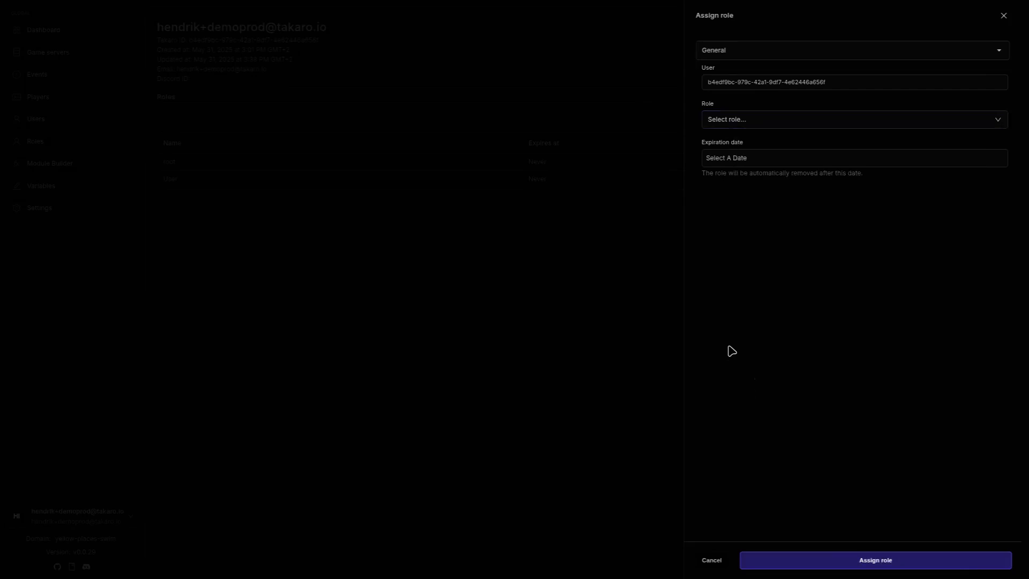
click(1003, 16)
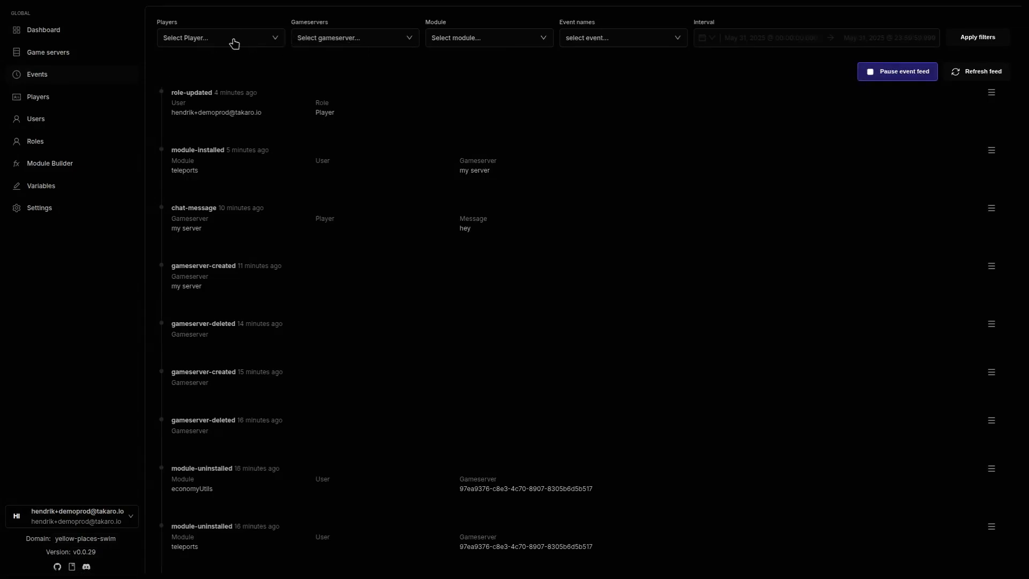
Step: Browse the Gameservers and Module filter options in the event feed without selecting any
click(383, 39)
click(586, 88)
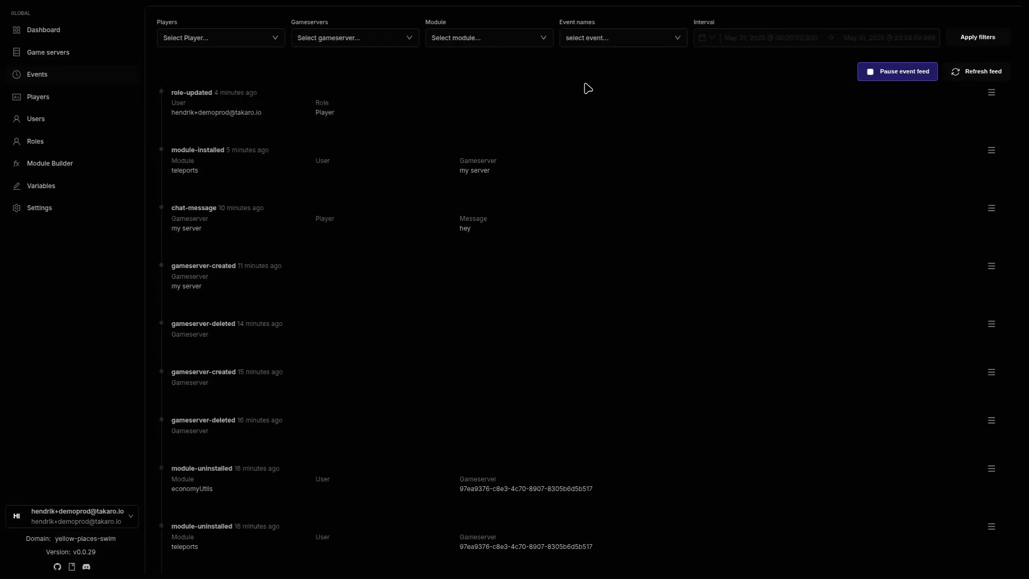
click(467, 39)
click(614, 99)
Step: Scroll through the Event names filter options and close it, leaving the feed unfiltered
click(624, 45)
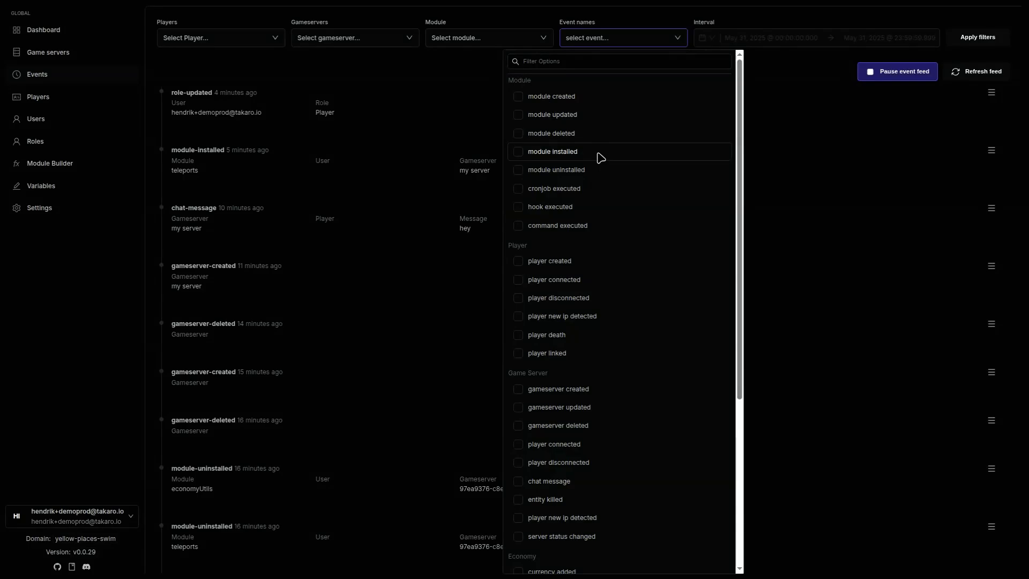
scroll(592, 172, down, 4)
scroll(546, 141, up, 1)
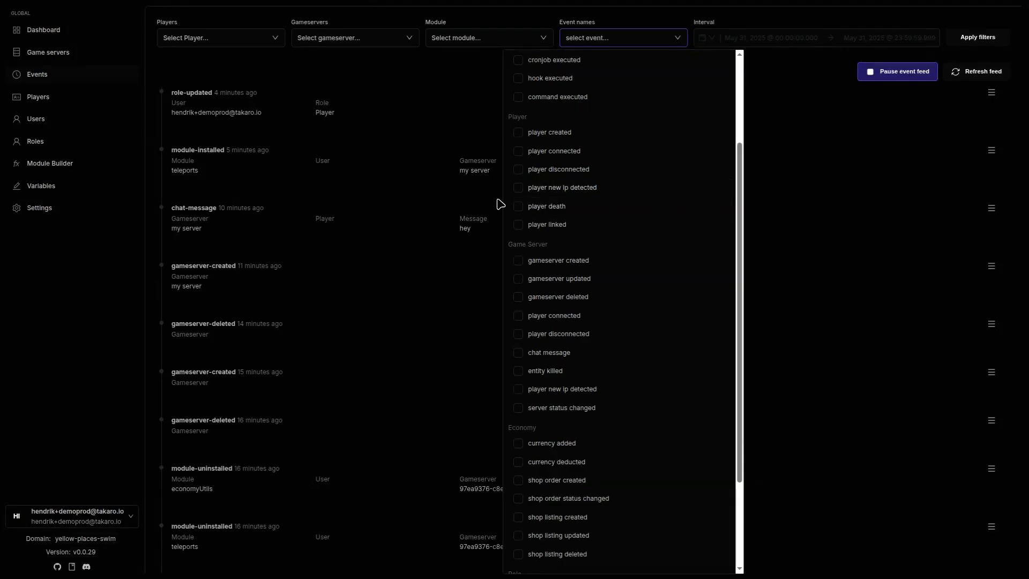
scroll(568, 224, down, 1)
scroll(571, 227, down, 1)
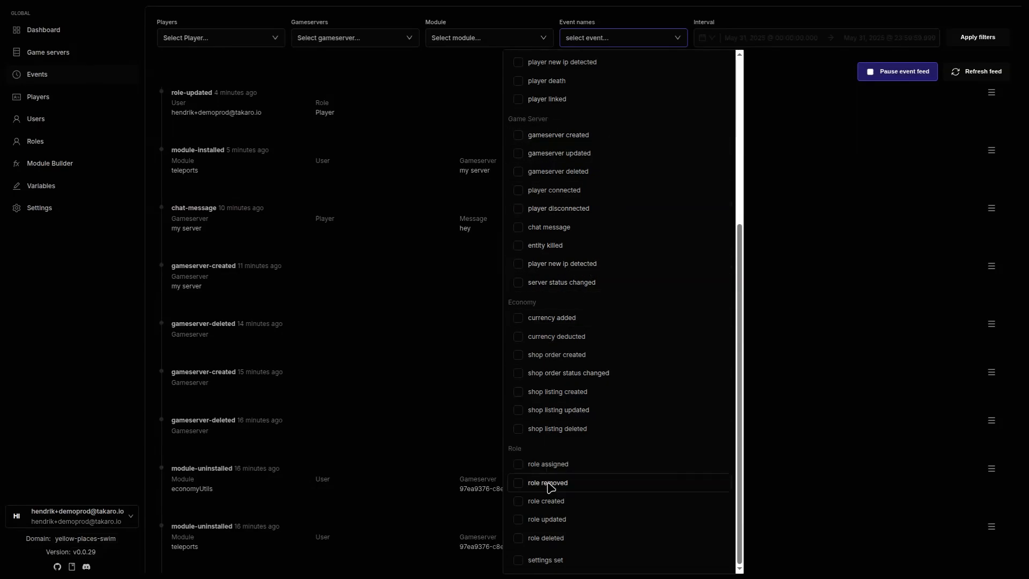
click(364, 230)
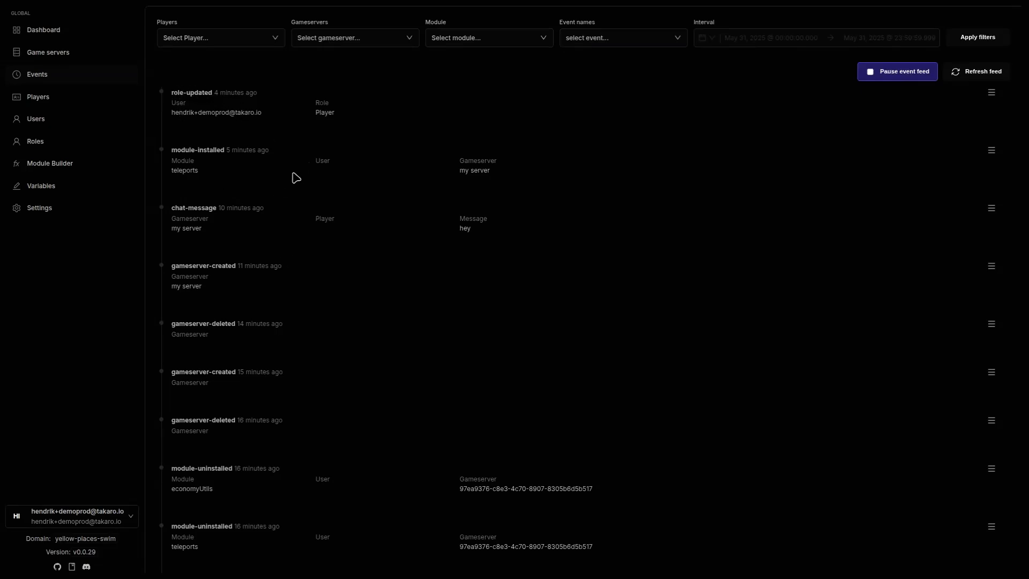
scroll(299, 184, down, 2)
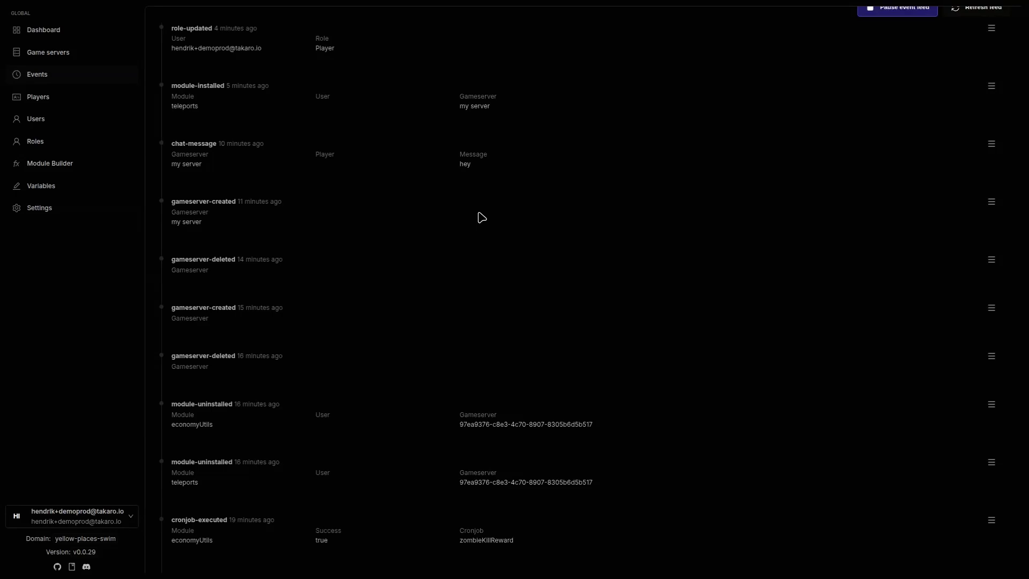
scroll(482, 220, up, 2)
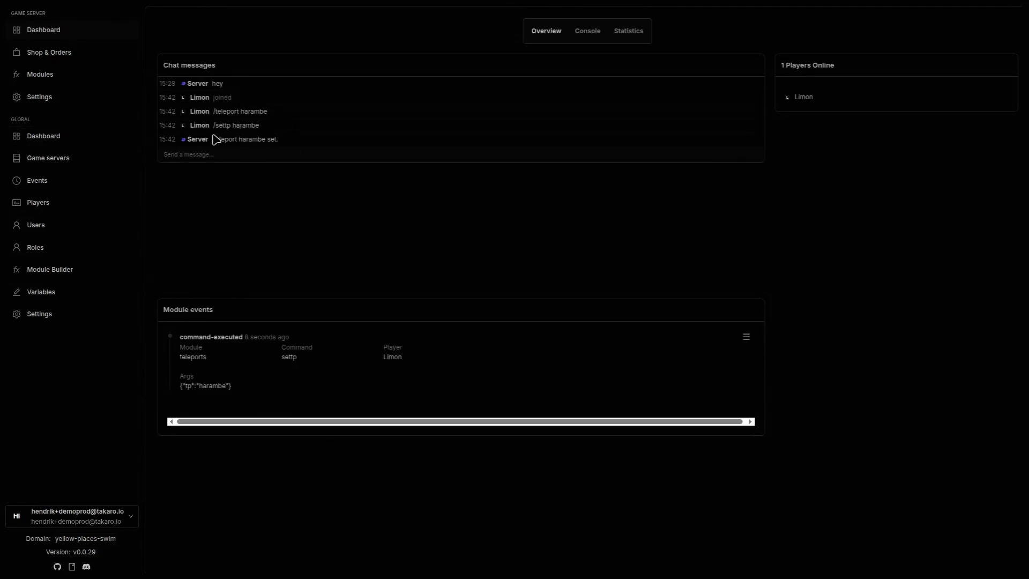
Step: Inspect the '/settp harambe' chat line and the settp command-executed event on the server overview
drag(212, 127, 255, 126)
click(279, 127)
drag(181, 385, 287, 358)
click(287, 377)
click(94, 302)
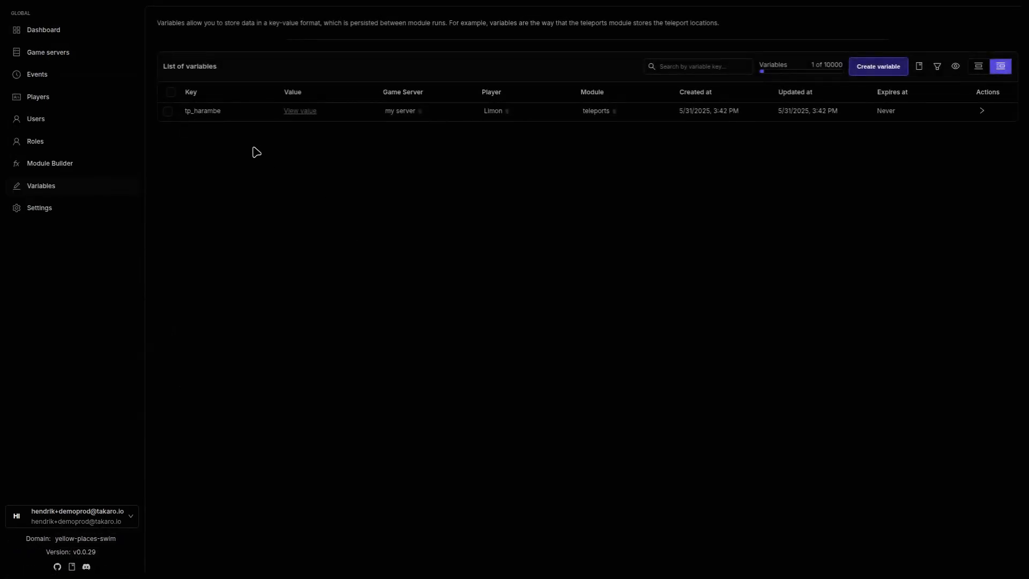
click(302, 111)
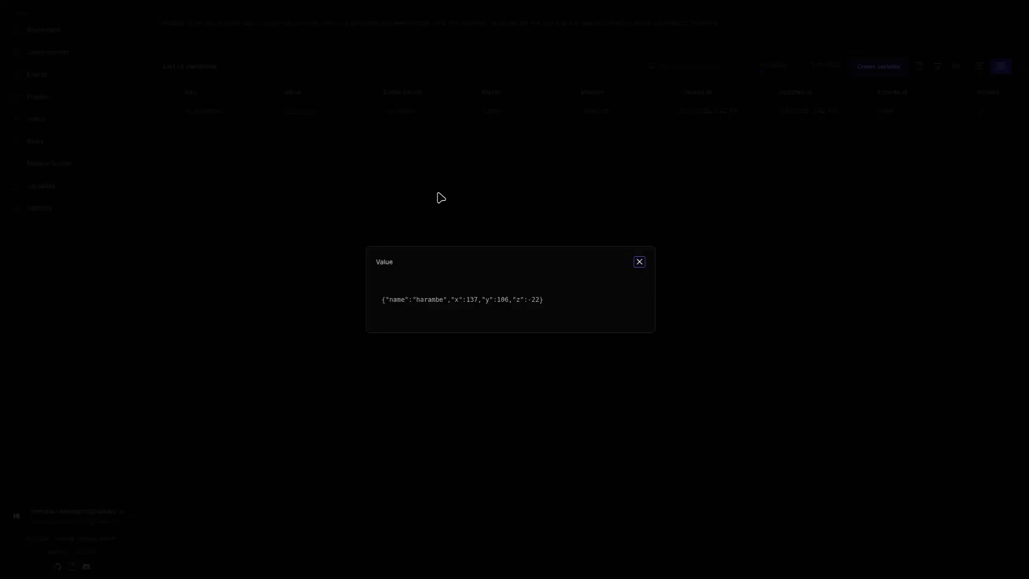
click(639, 263)
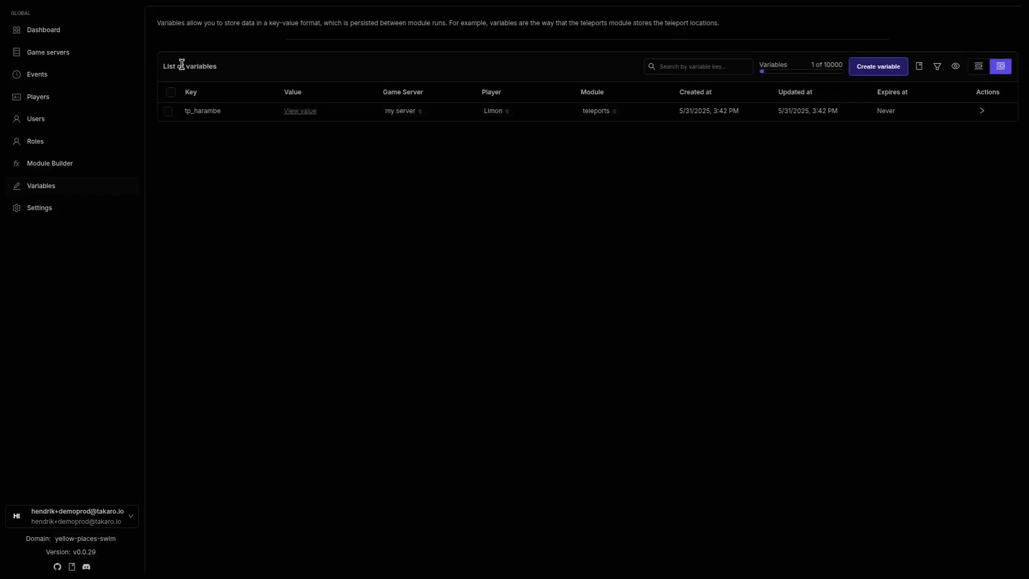
click(168, 111)
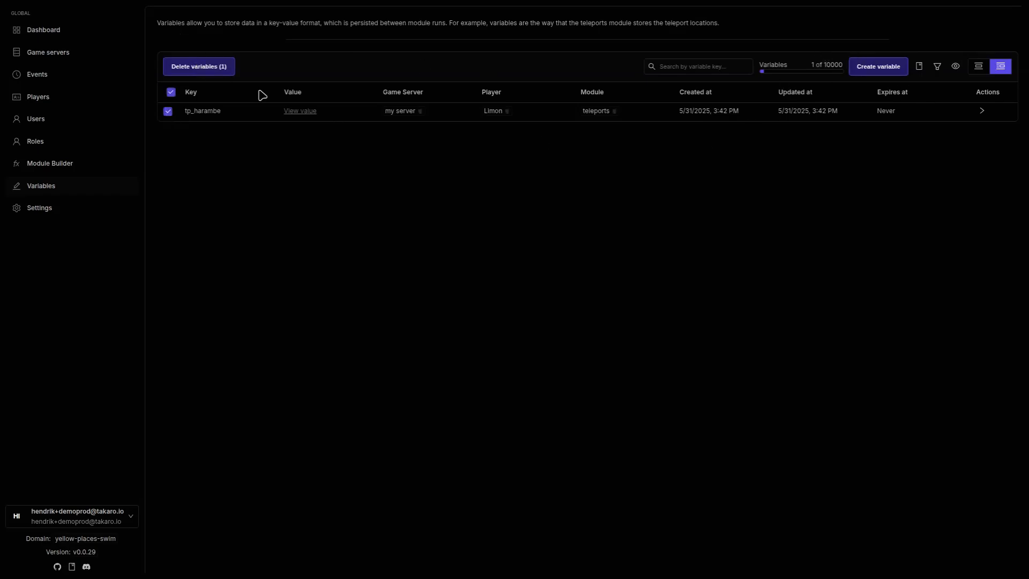
click(982, 110)
click(970, 145)
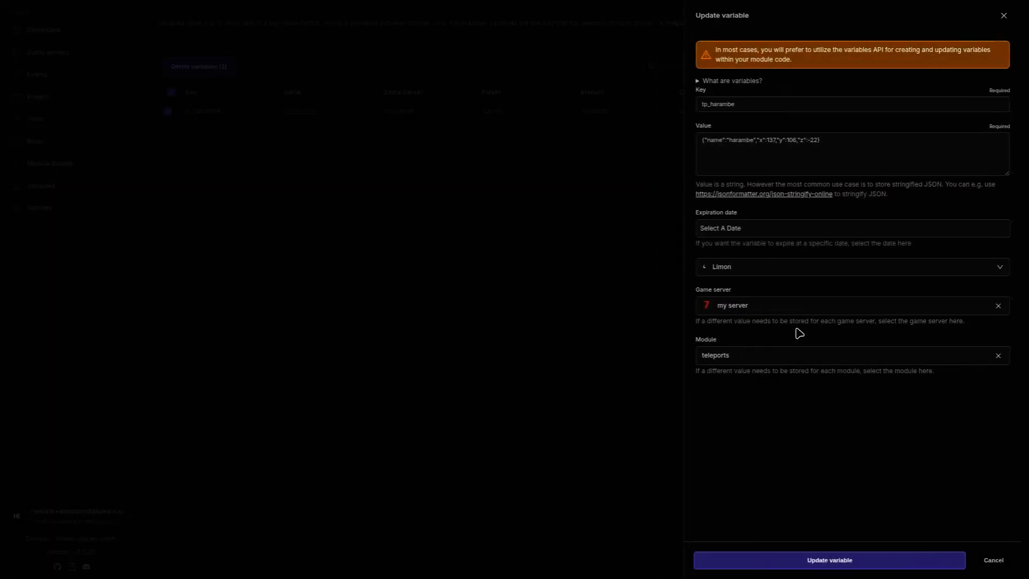
drag(762, 139, 837, 143)
click(837, 143)
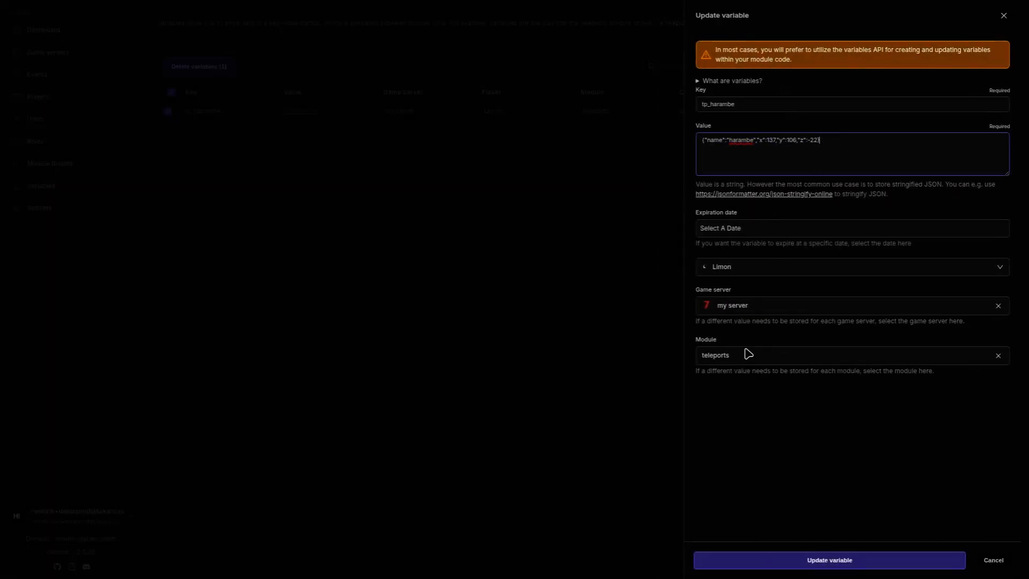
click(775, 428)
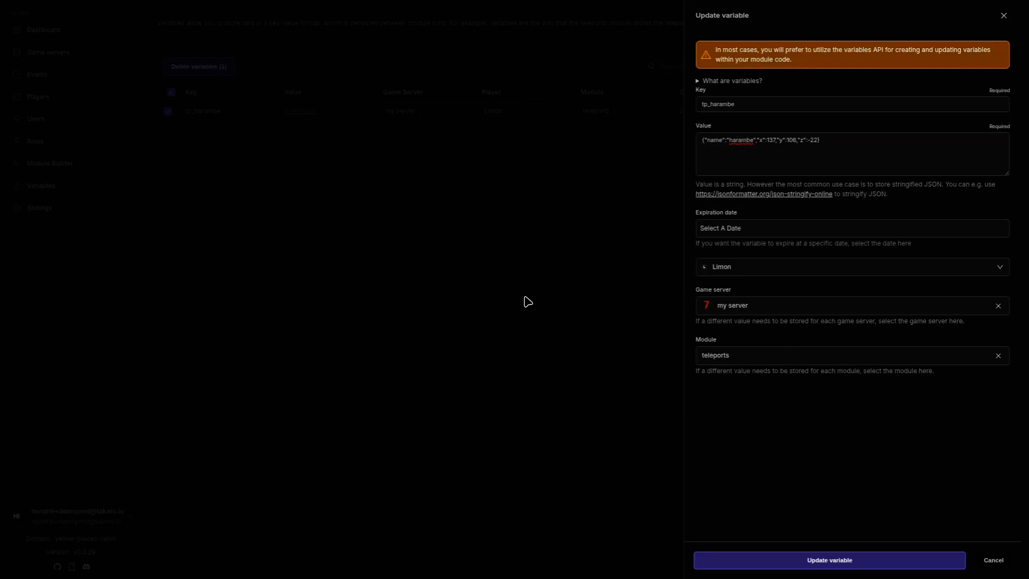
click(500, 331)
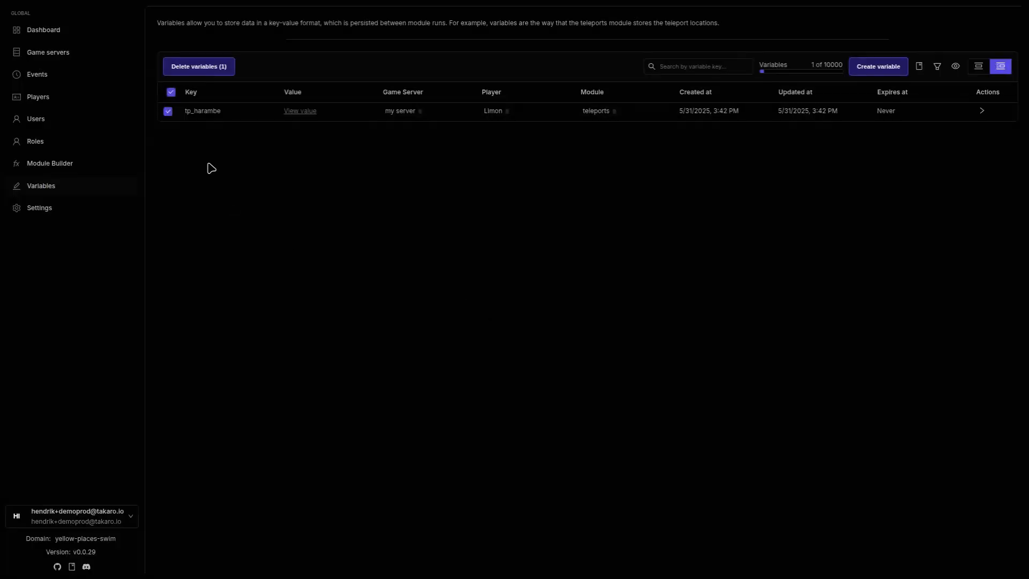
Step: Add 600 currency to the online player via Add/Deduct Currency, then open their profile
click(172, 94)
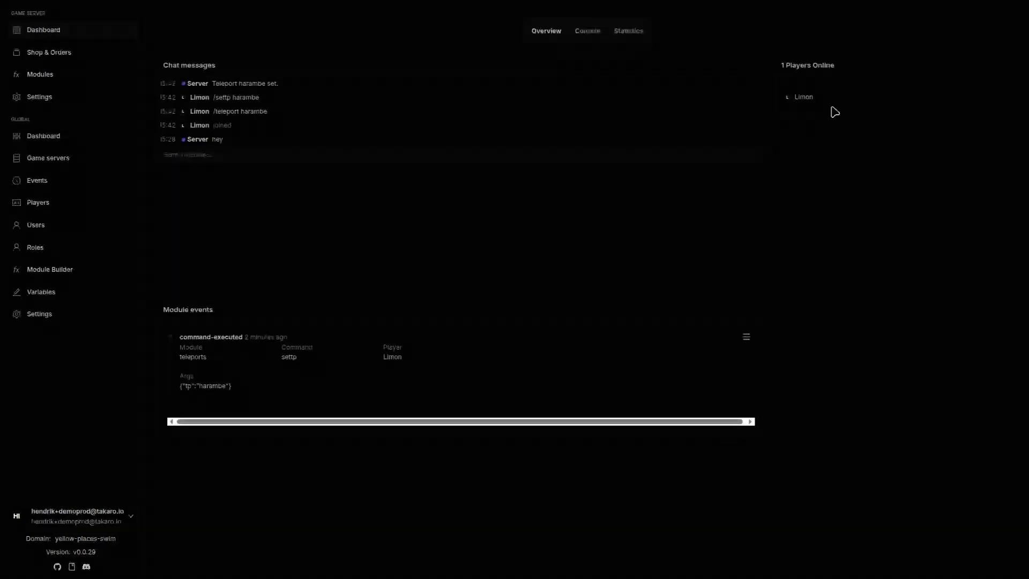
click(799, 98)
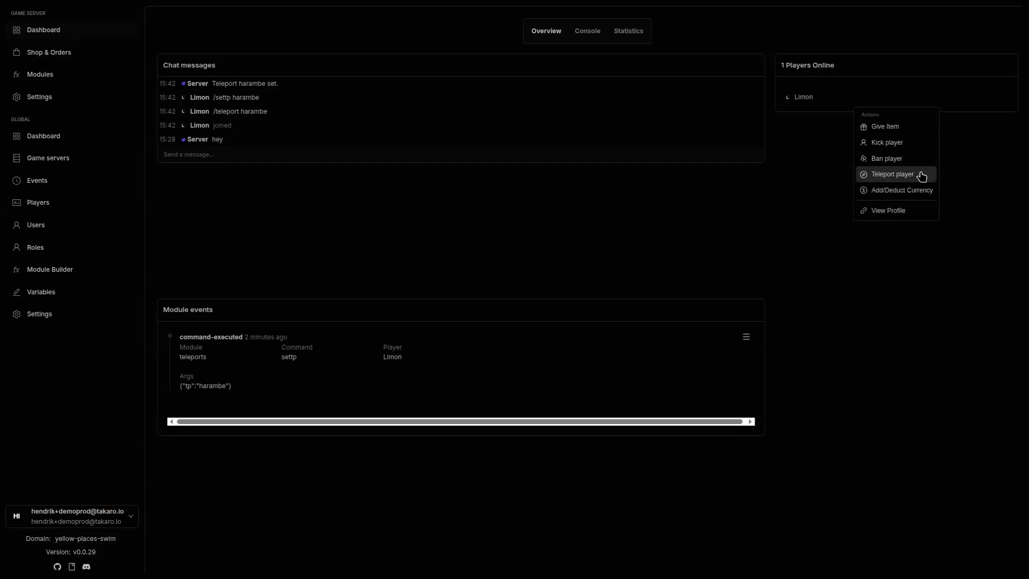
click(910, 197)
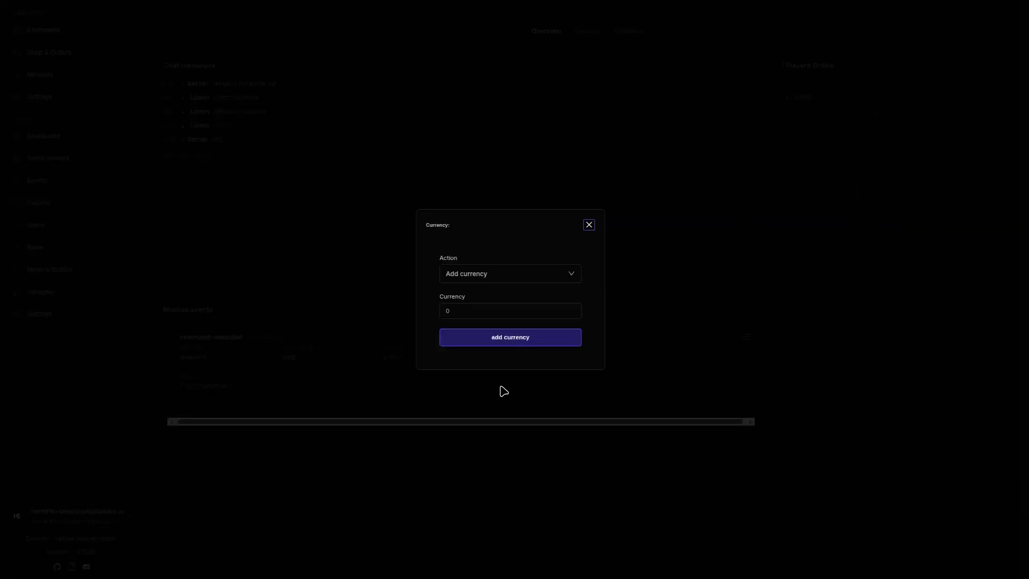
click(503, 311)
text(600)
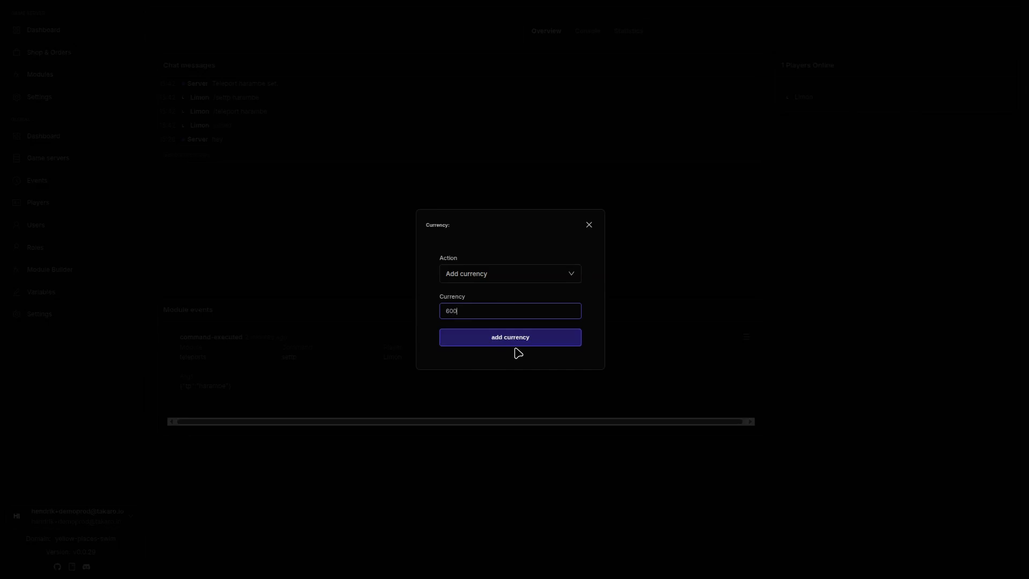
click(528, 343)
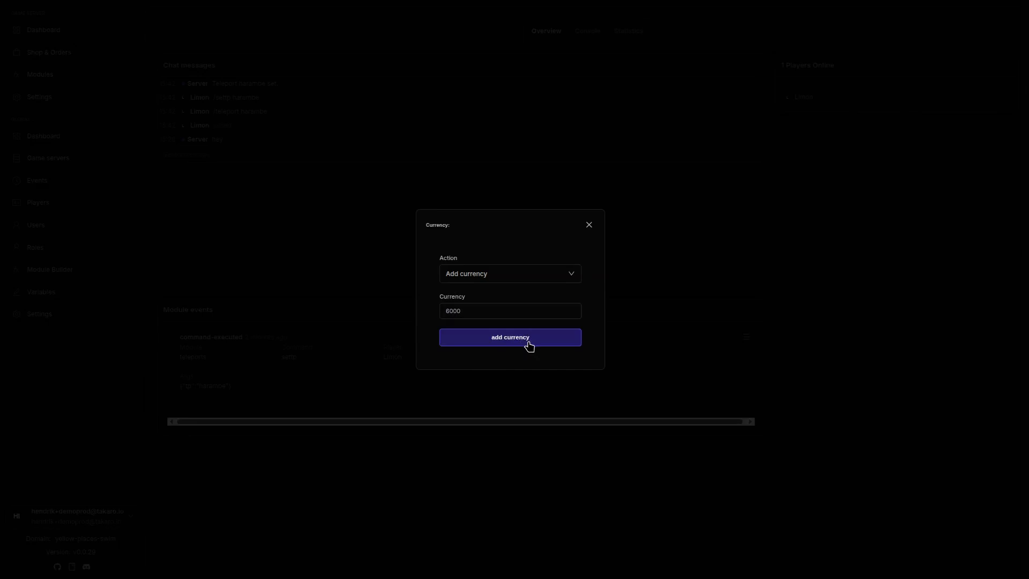
click(804, 97)
click(837, 211)
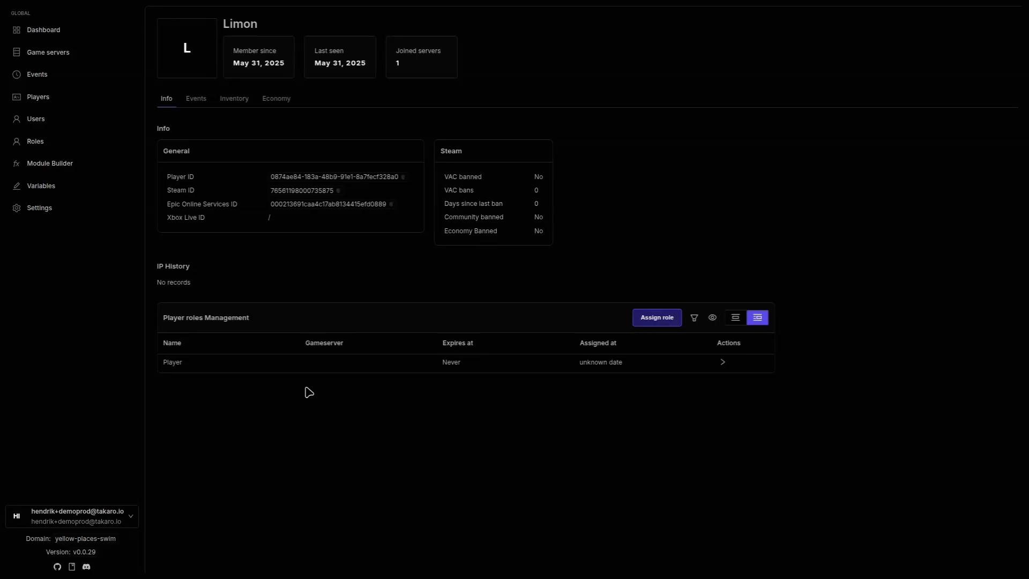
Step: Assign the VIP role globally with expiry June 28, 2025, then view the player's Events
click(665, 323)
click(774, 103)
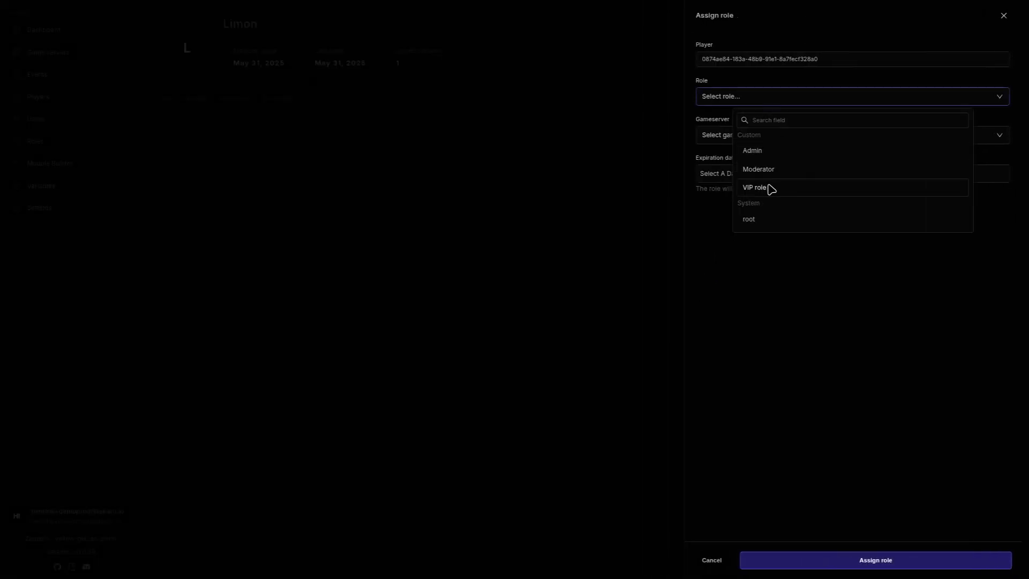
click(769, 188)
click(764, 141)
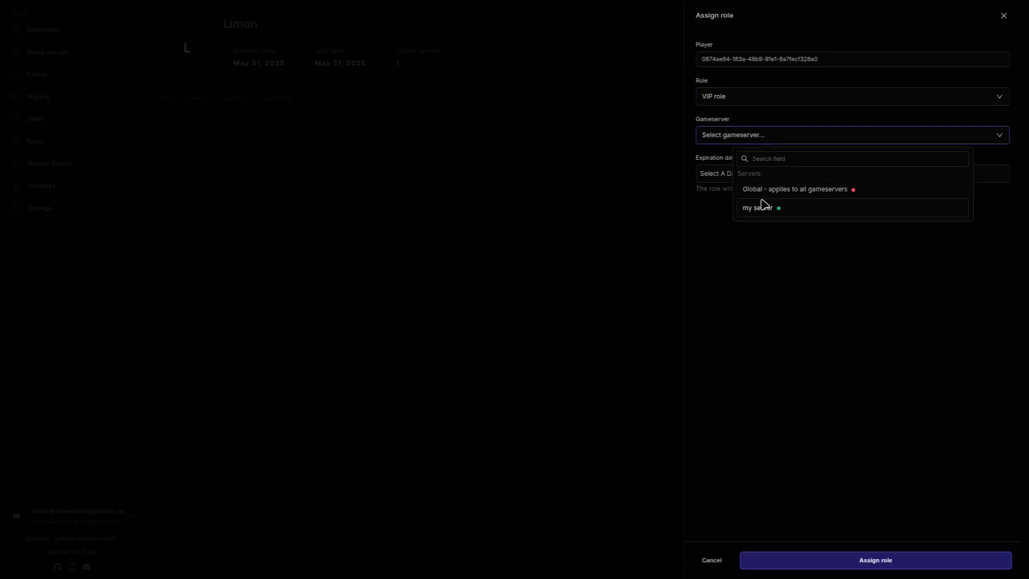
click(780, 192)
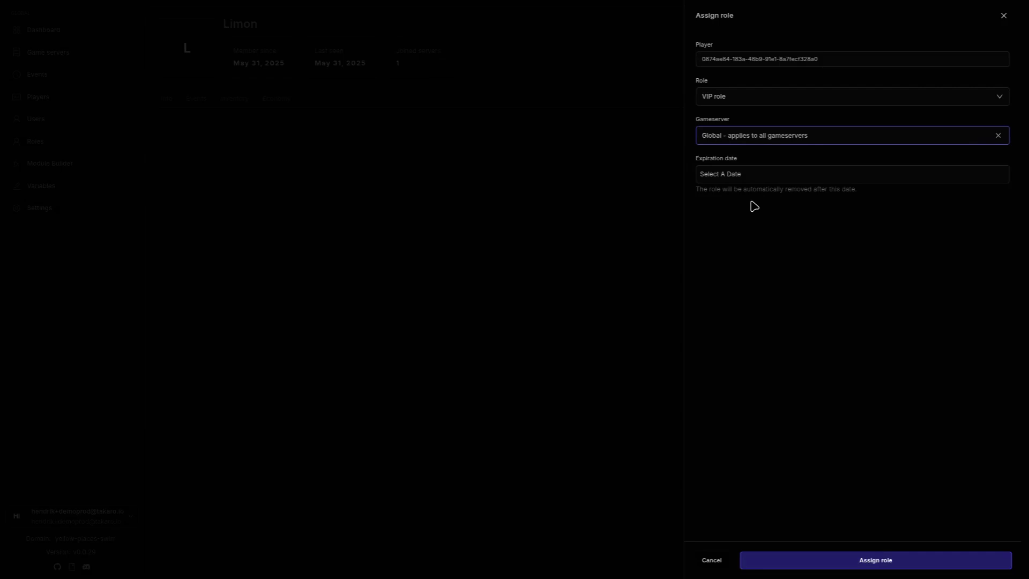
click(746, 173)
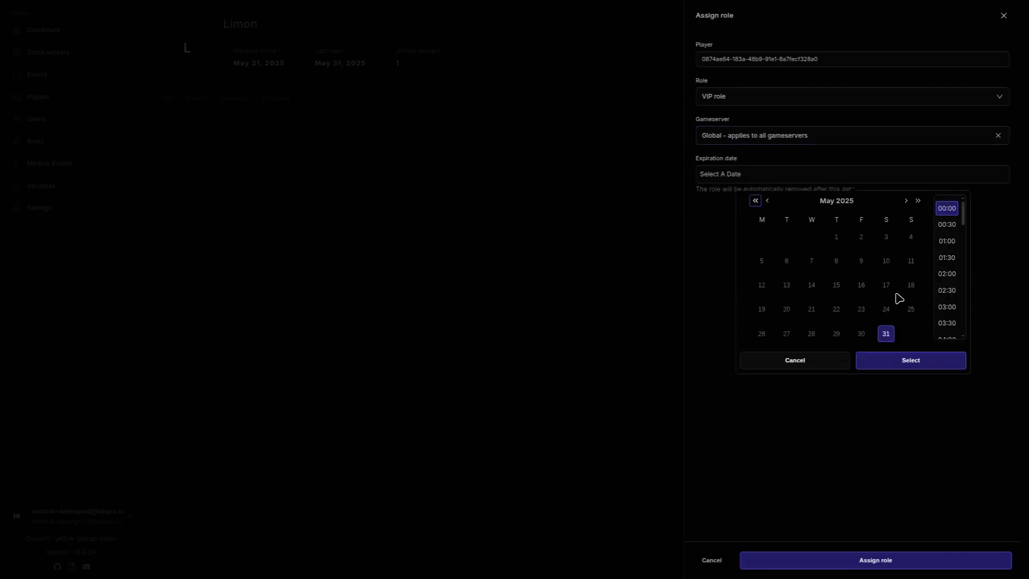
click(906, 201)
click(886, 333)
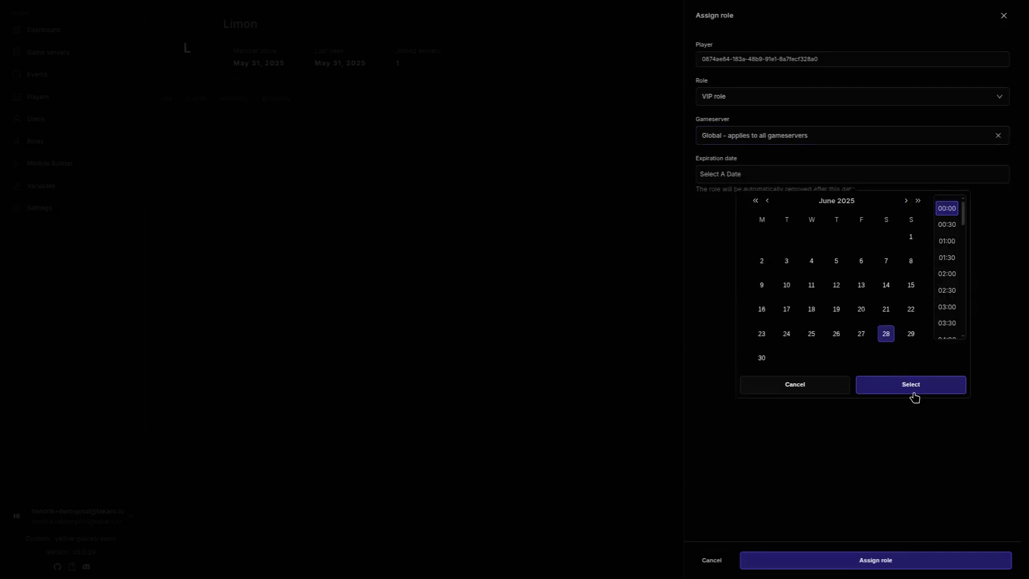
click(914, 394)
click(870, 564)
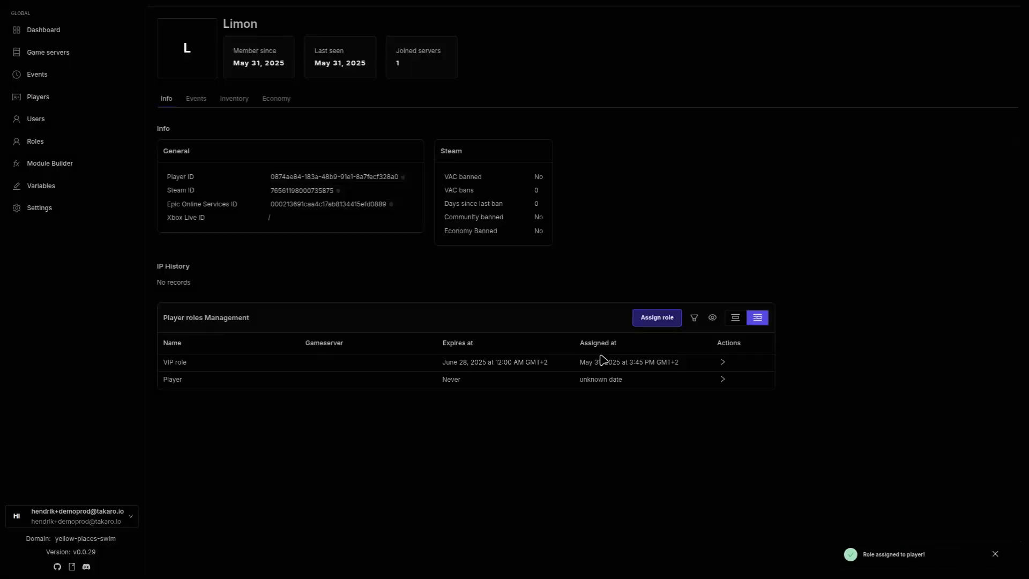
click(197, 100)
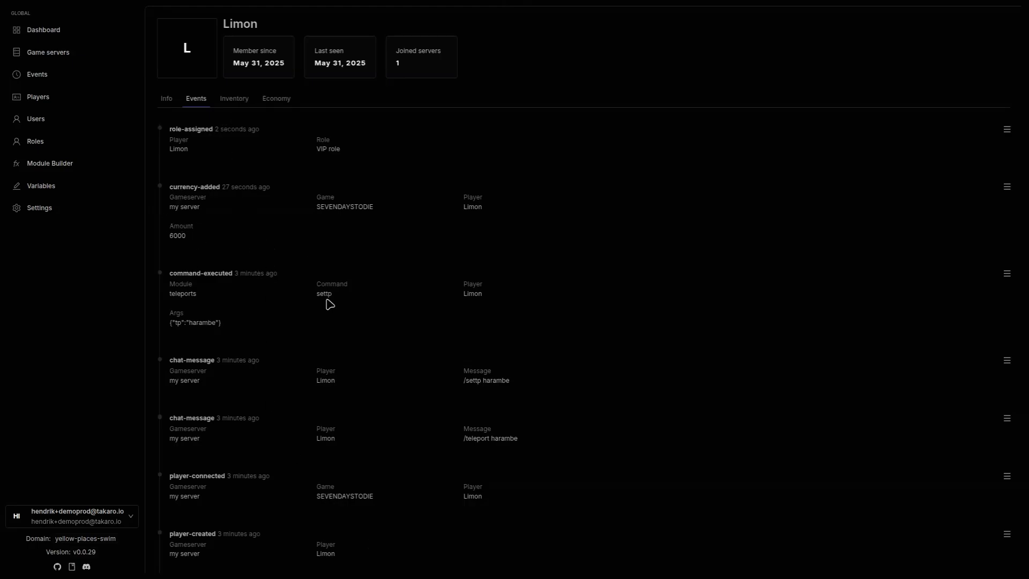
Step: Check the player's inventory on my server, which shows no data
click(231, 101)
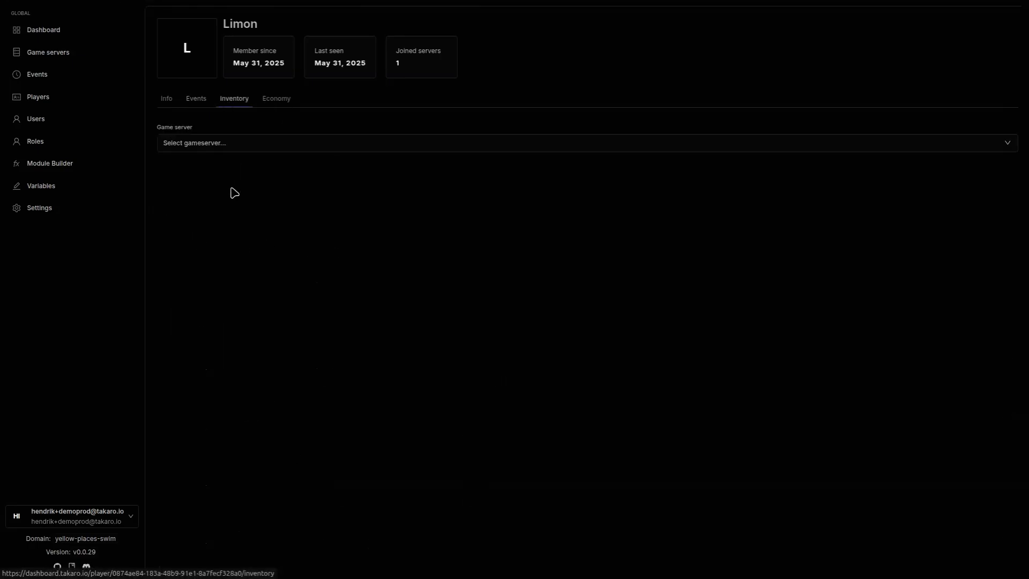
click(232, 149)
click(485, 198)
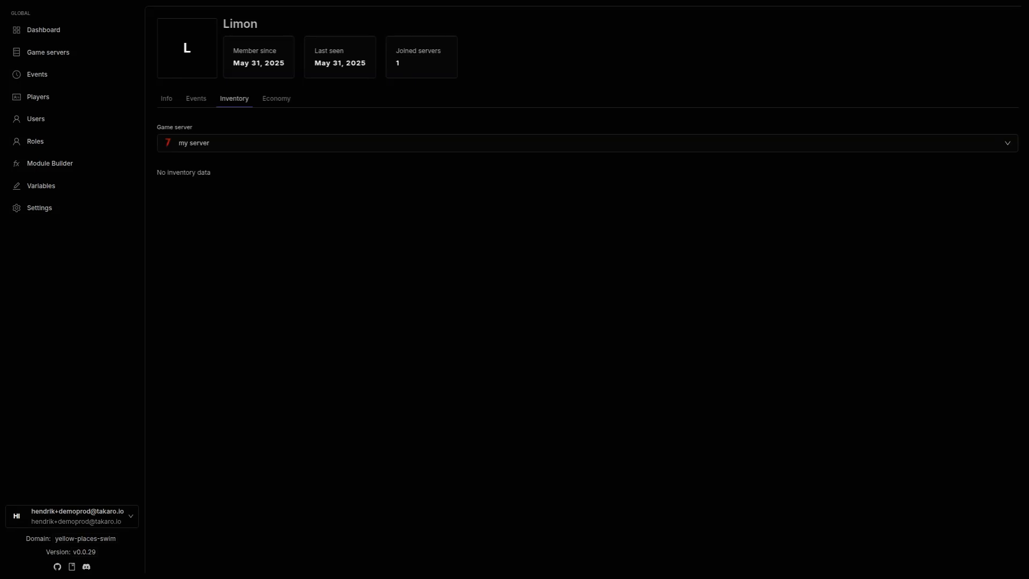
click(318, 146)
click(476, 198)
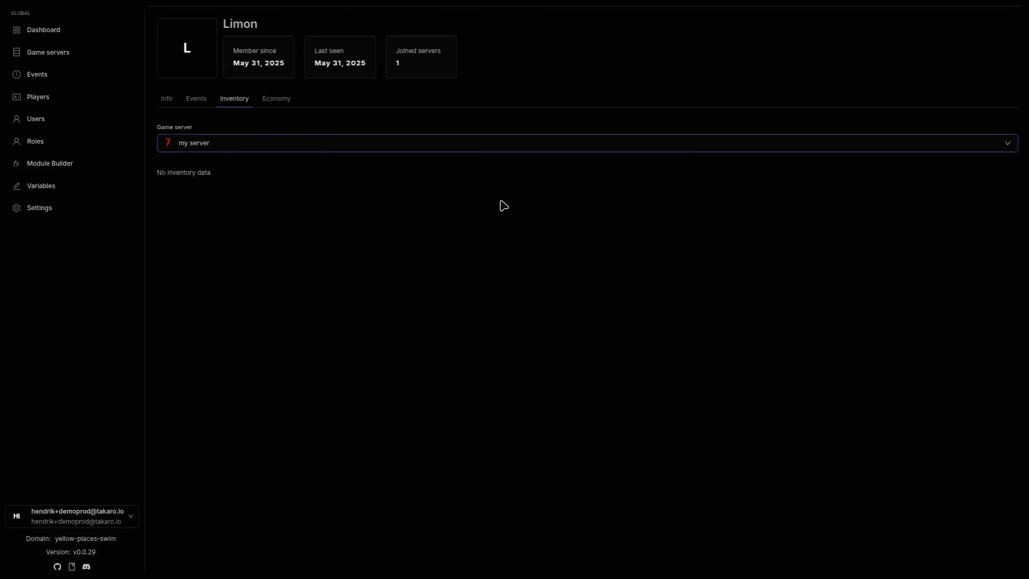
Step: Check the player's 6000 currency balance on my server and return to the Info tab
click(270, 105)
click(249, 145)
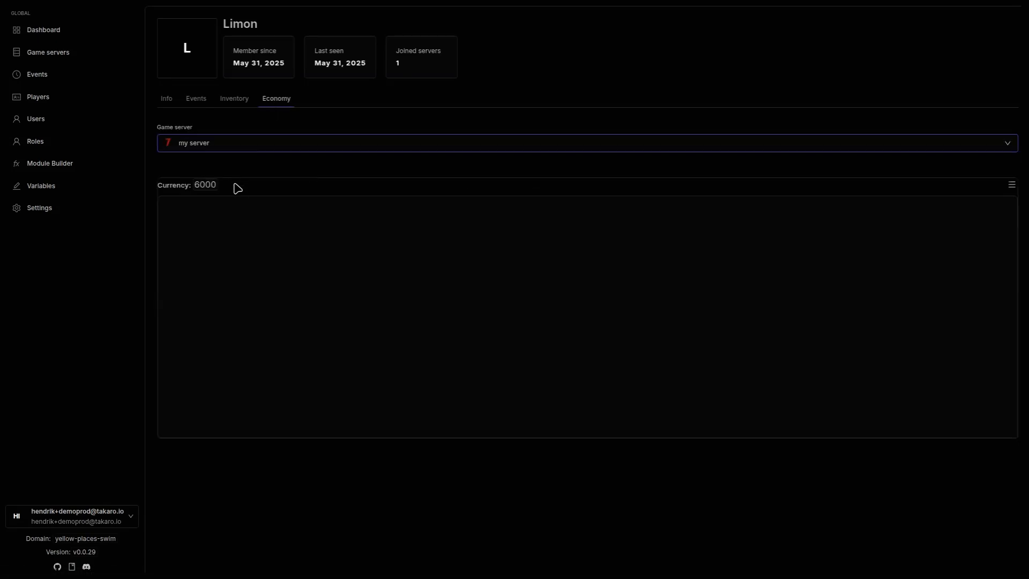
click(192, 187)
click(243, 104)
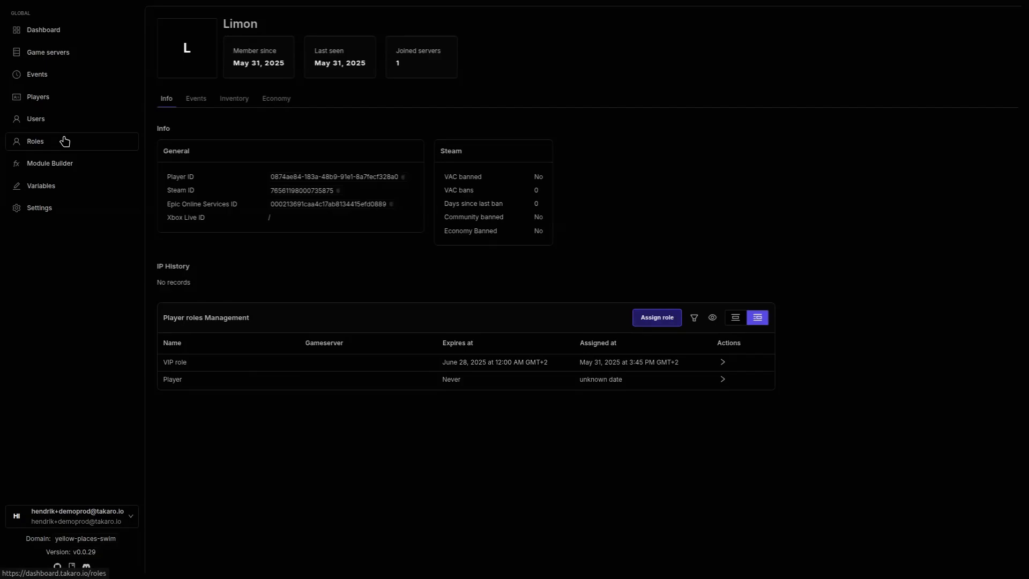
Step: Show the Steam Account Created column in the all-players table
click(68, 100)
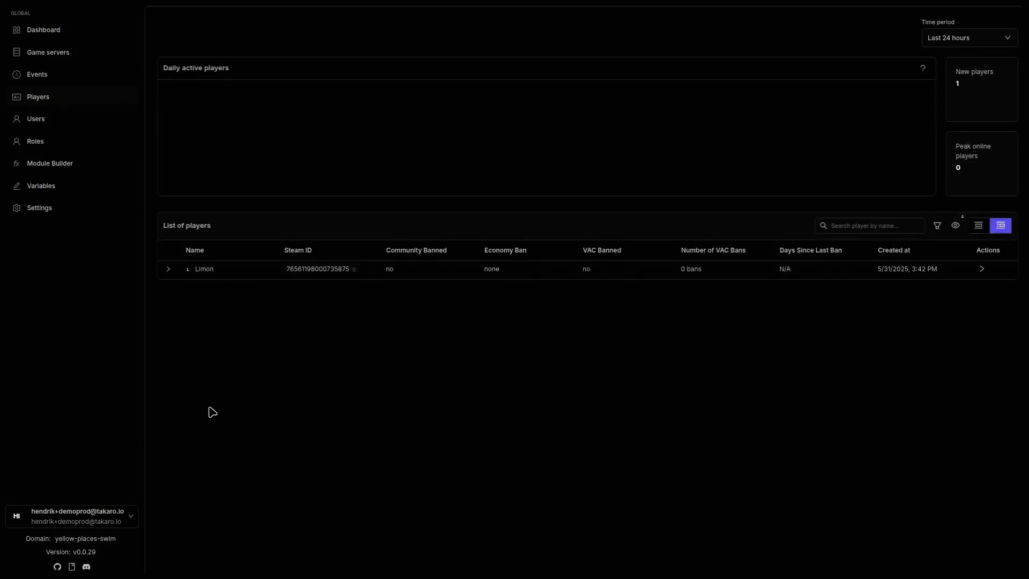
click(167, 269)
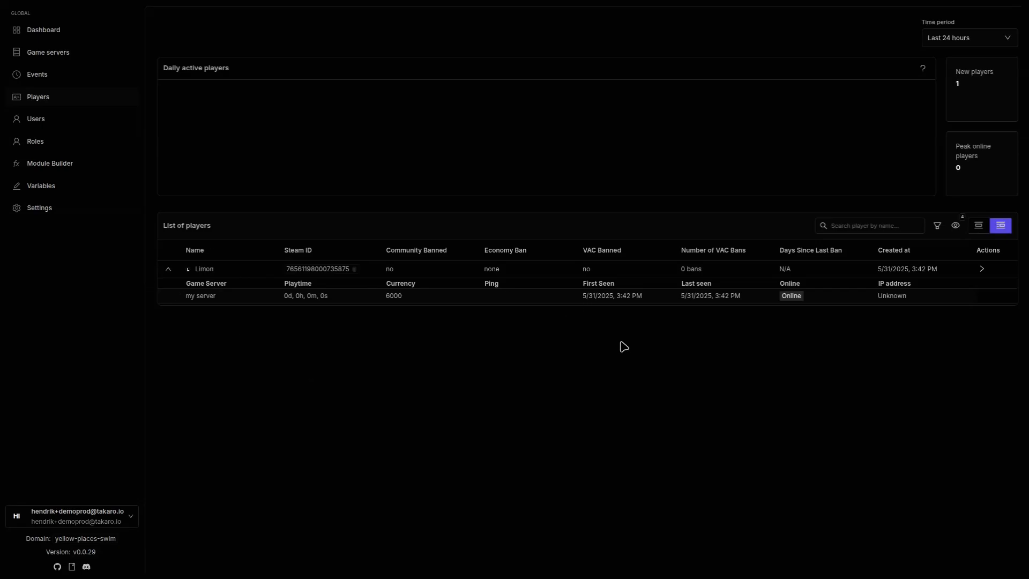
click(955, 227)
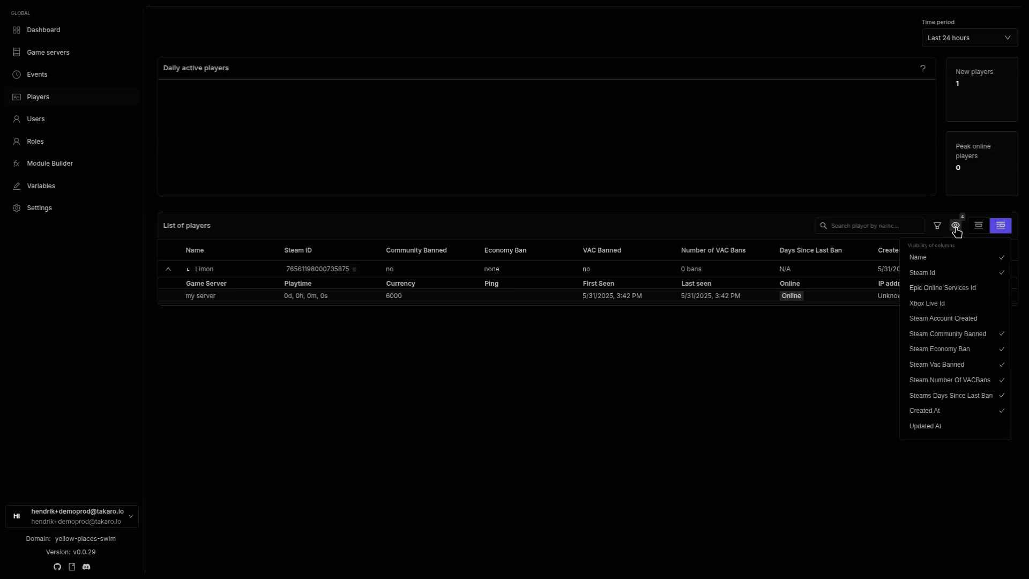
click(962, 320)
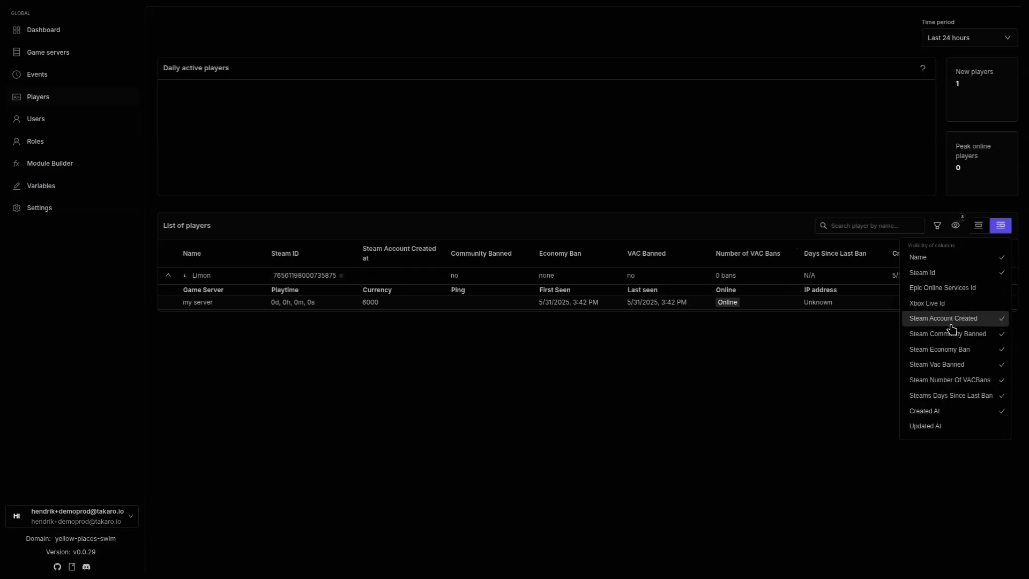
click(876, 372)
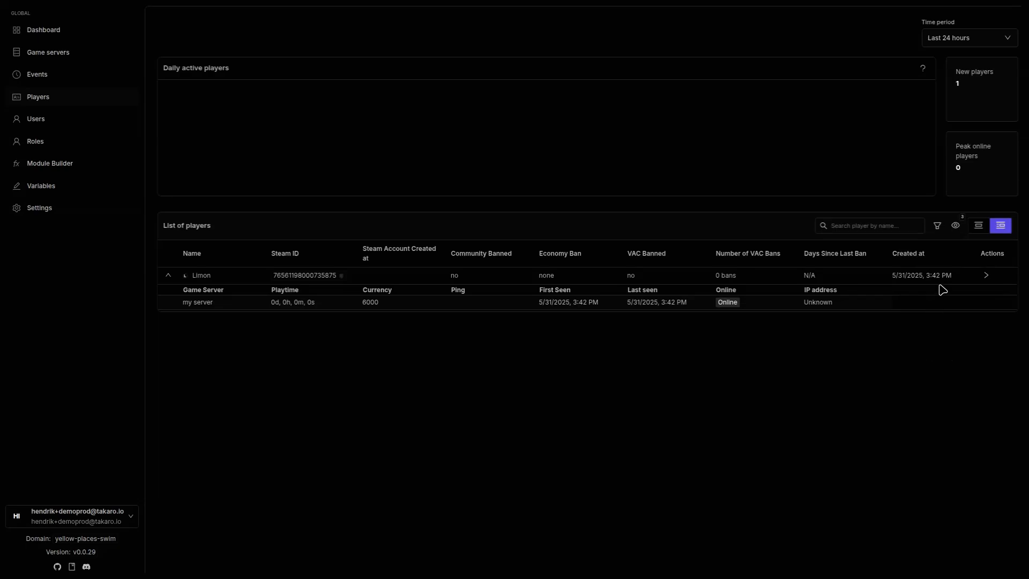
Step: Try the player filter and name search, then clear both without applying anything
click(955, 226)
click(938, 225)
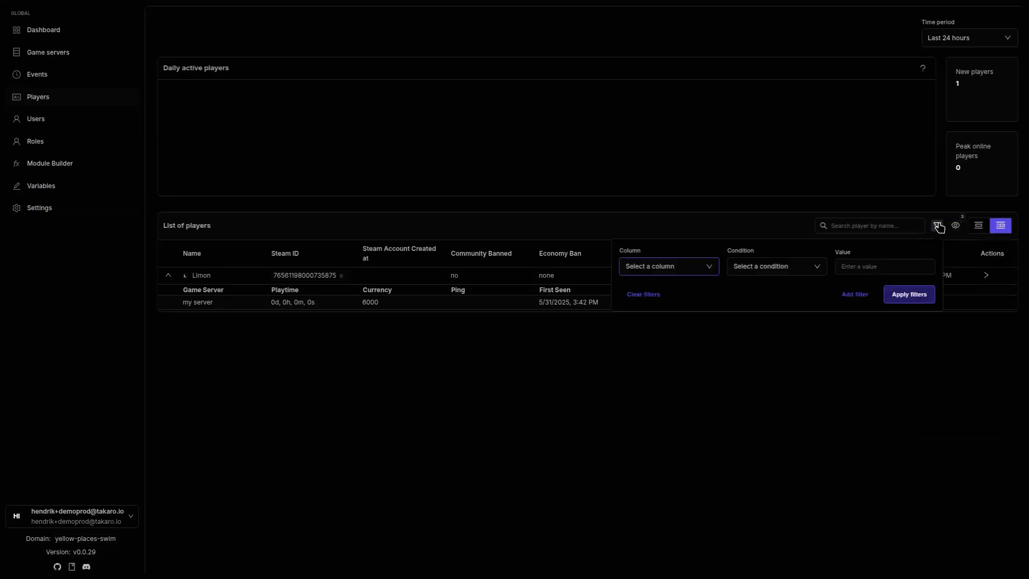
click(655, 266)
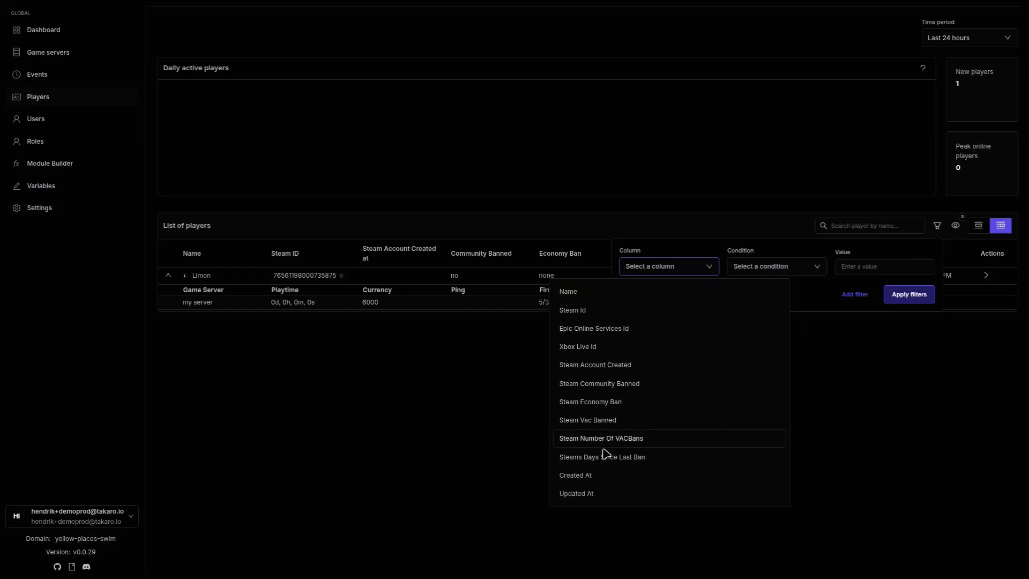
click(756, 266)
click(884, 266)
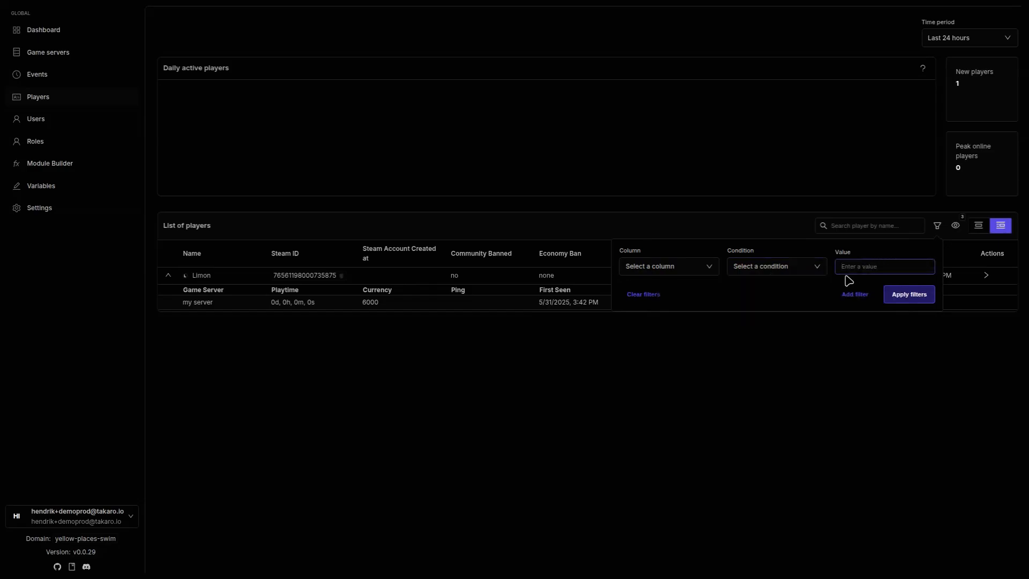
click(1007, 245)
click(860, 232)
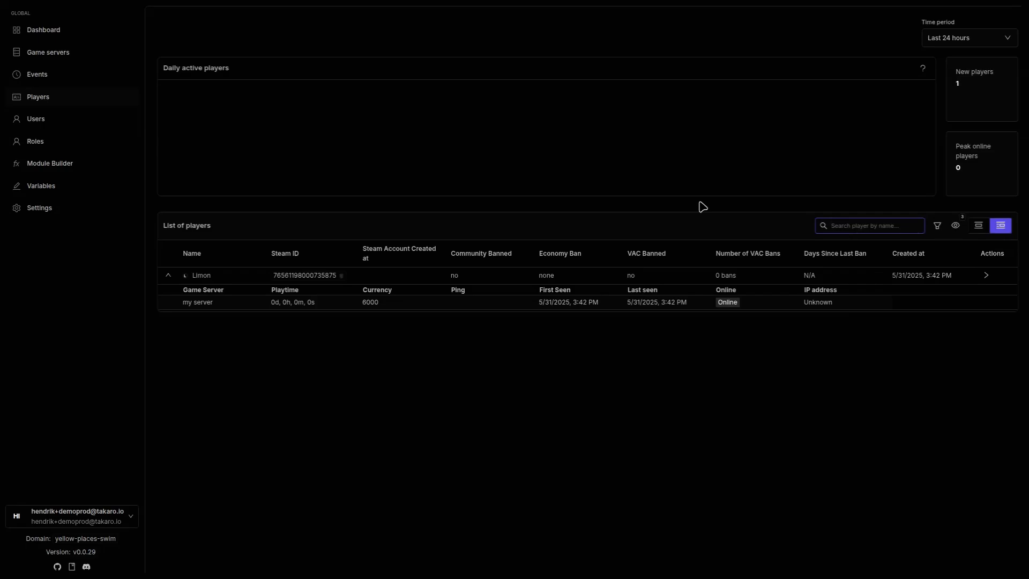
text(l)
key(BackSpace)
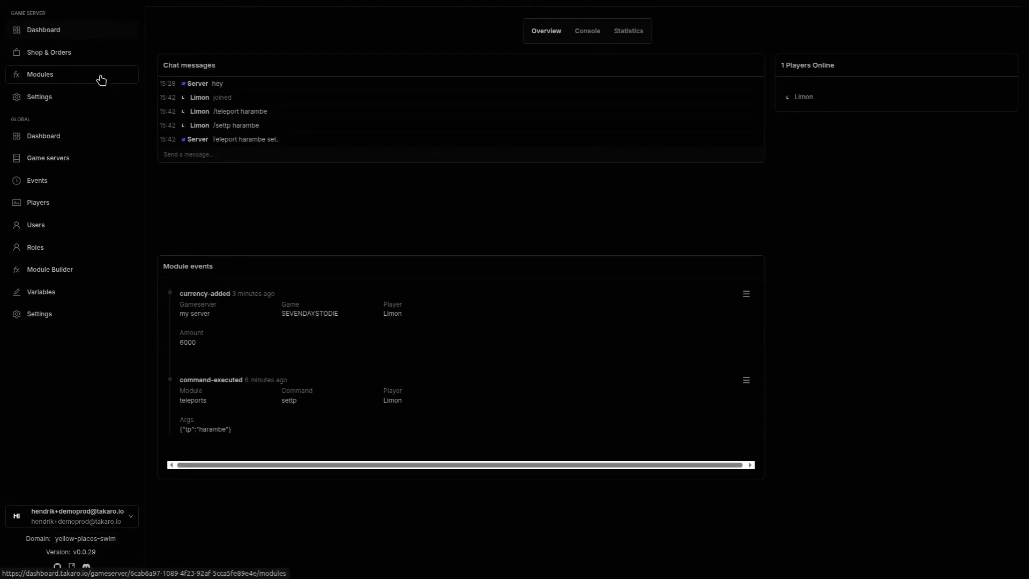
Step: Open my server's Modules page listing installed and available modules
click(102, 81)
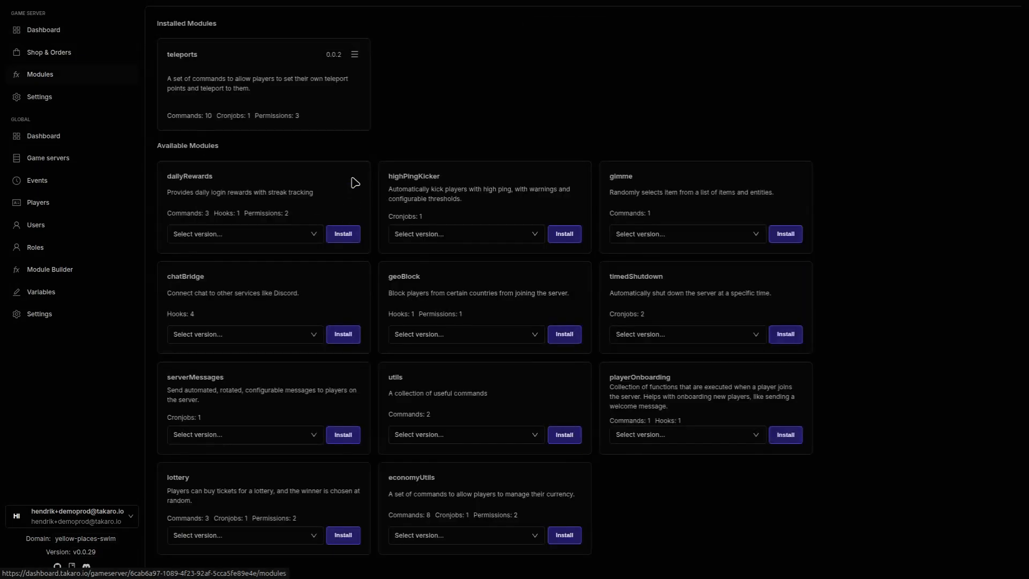
Step: Install economyUtils 0.0.1 with default config, including Zombie kill reward 1
click(470, 536)
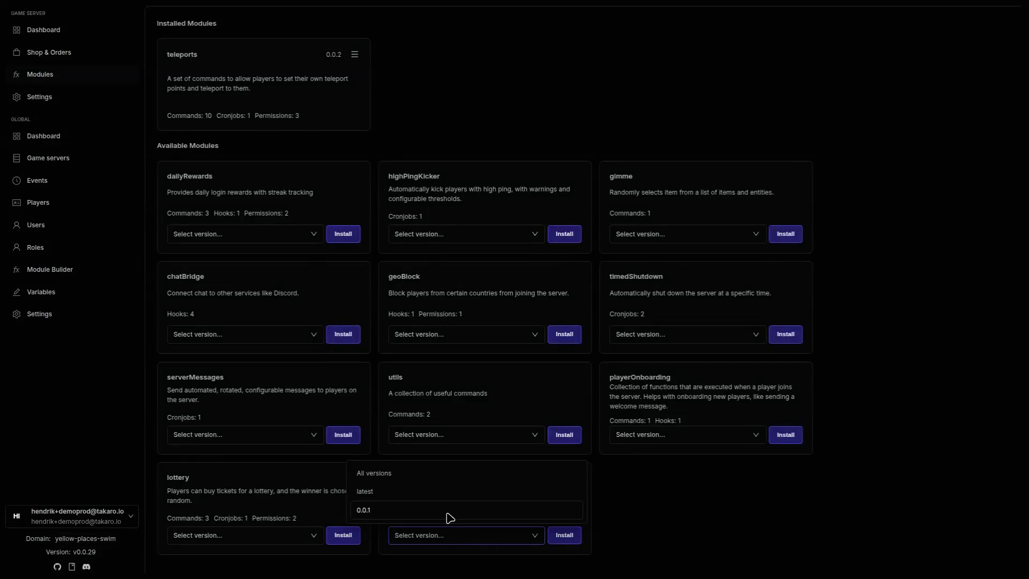
click(450, 512)
click(565, 536)
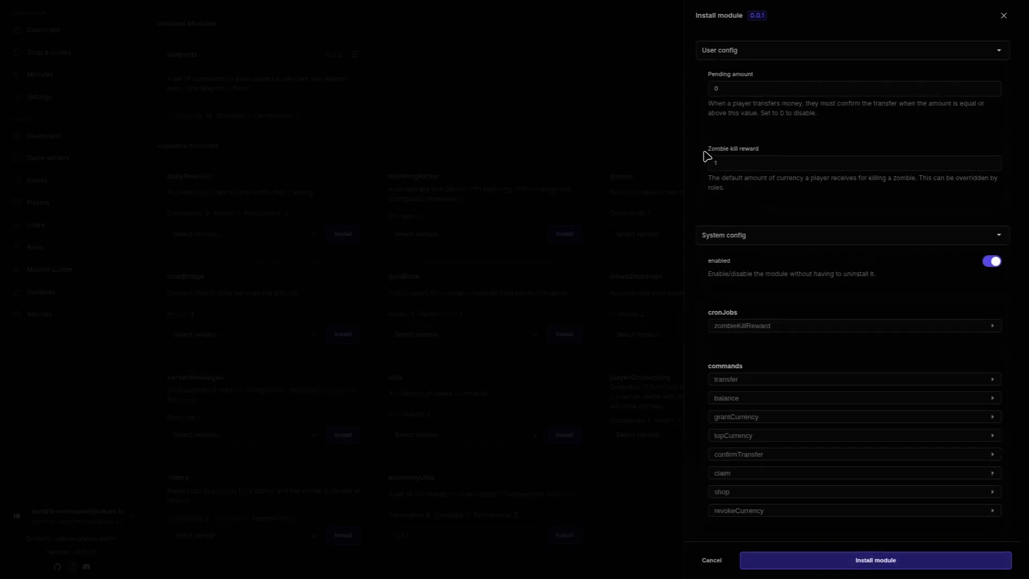
click(761, 161)
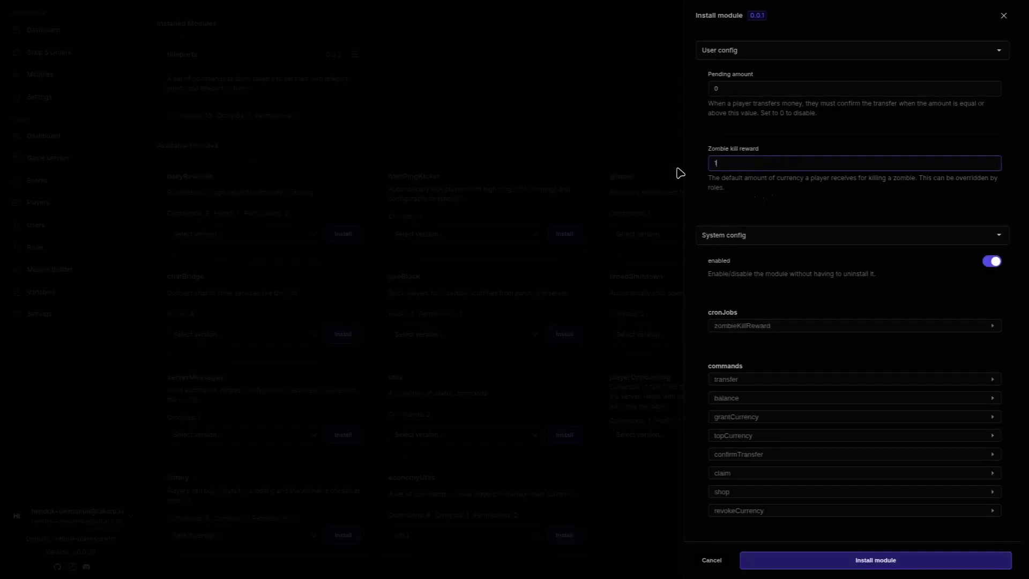
scroll(743, 205, down, 1)
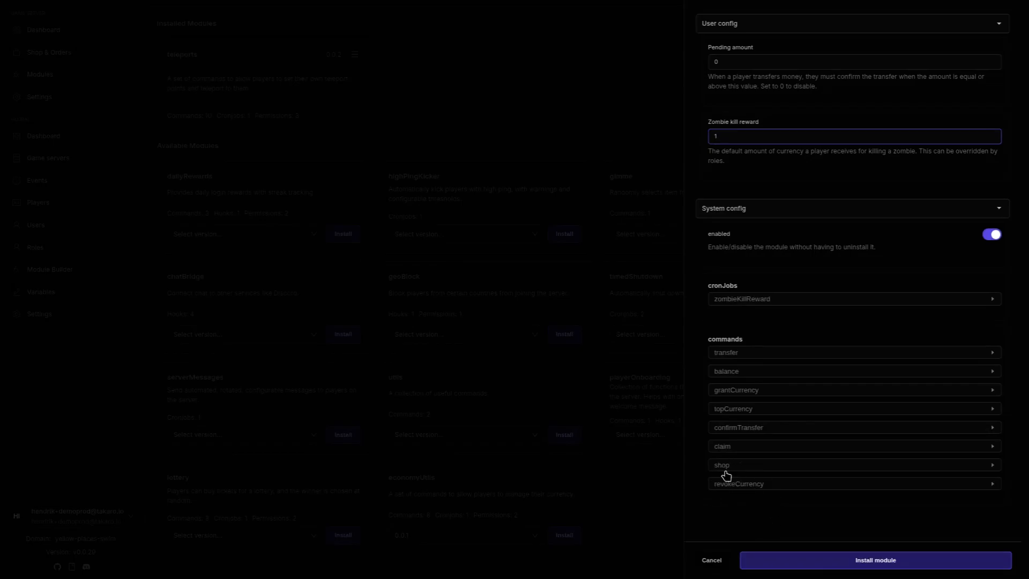
click(804, 561)
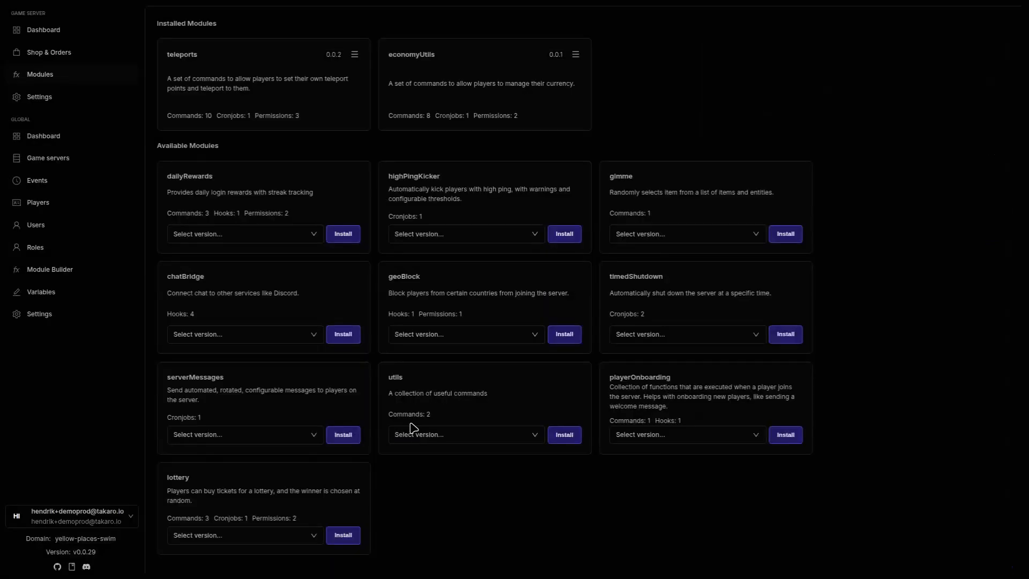
Step: Start a new shop listing named 'gun' priced at 100
click(80, 59)
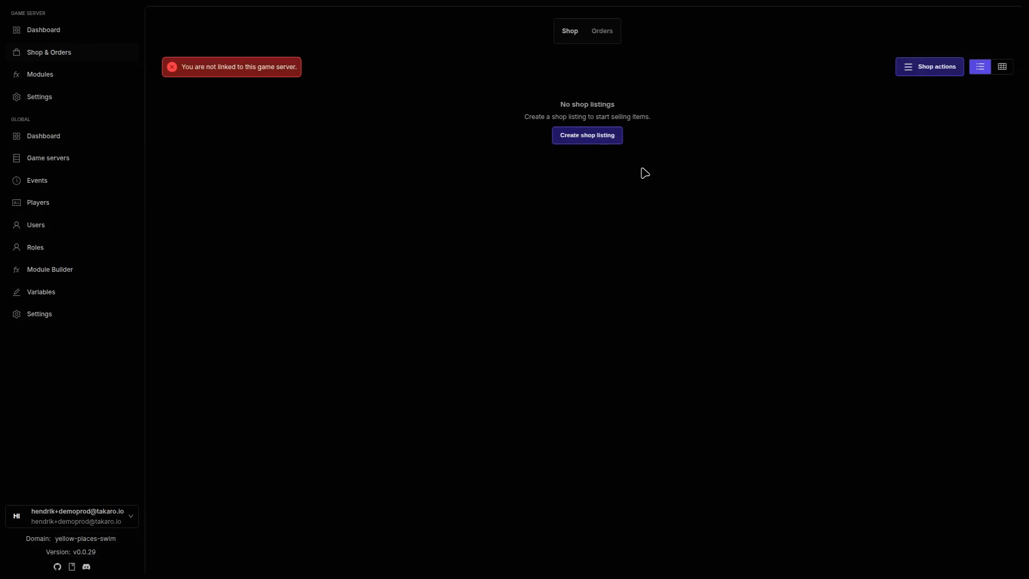
click(598, 143)
click(770, 116)
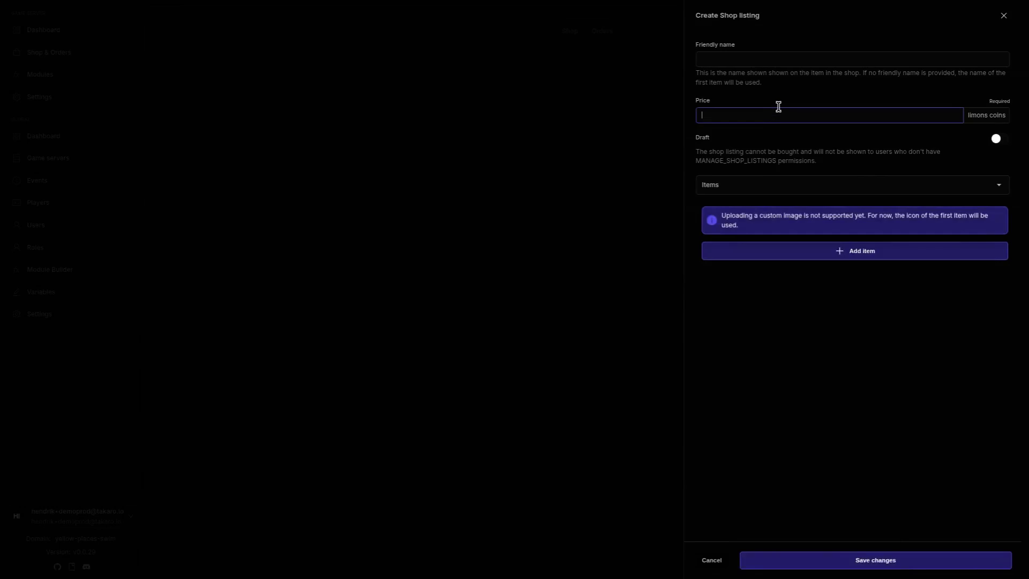
click(800, 61)
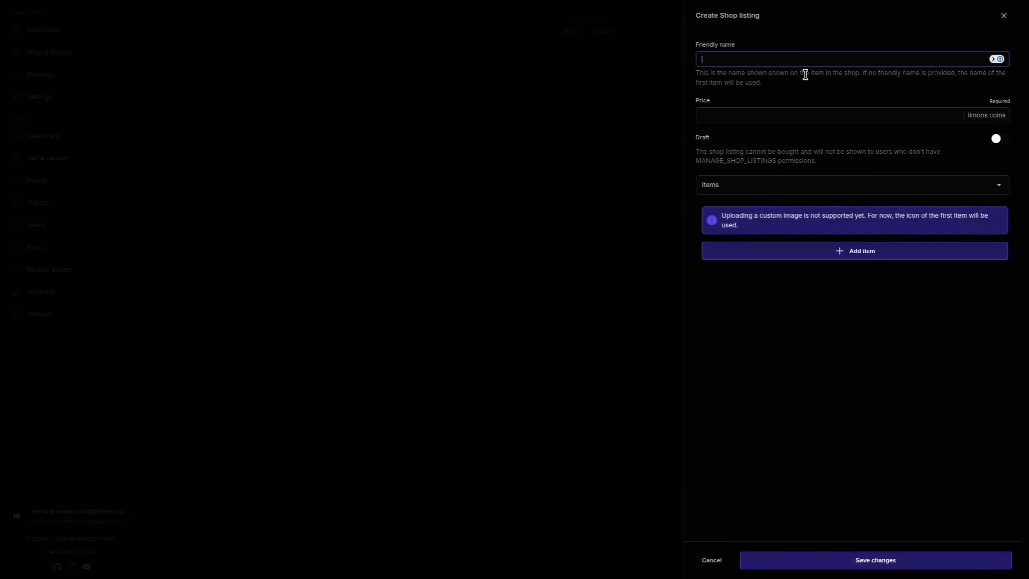
key(Tab)
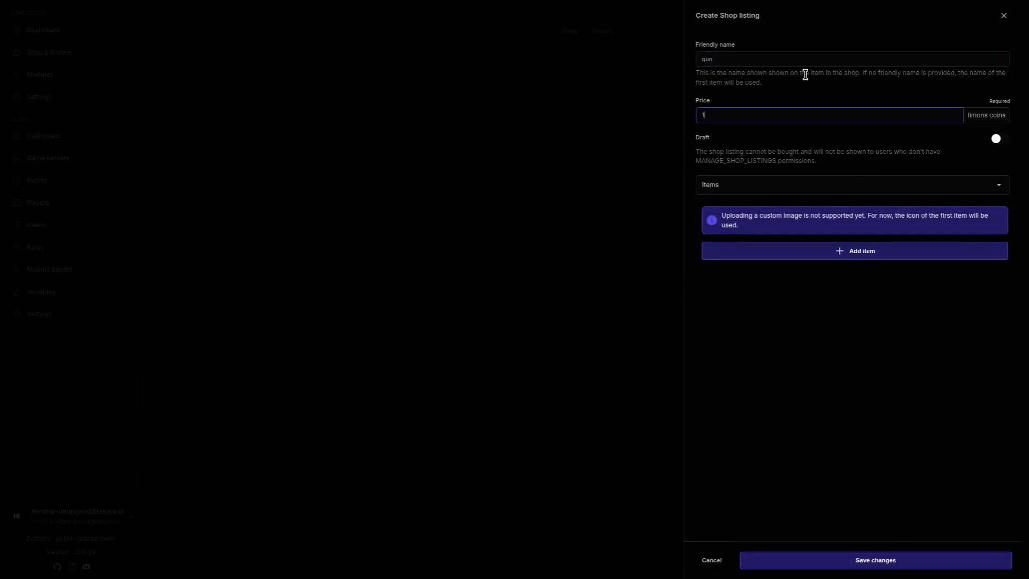
Step: Add Auto Shotgun as the listing's first item, leaving its quality blank
click(831, 254)
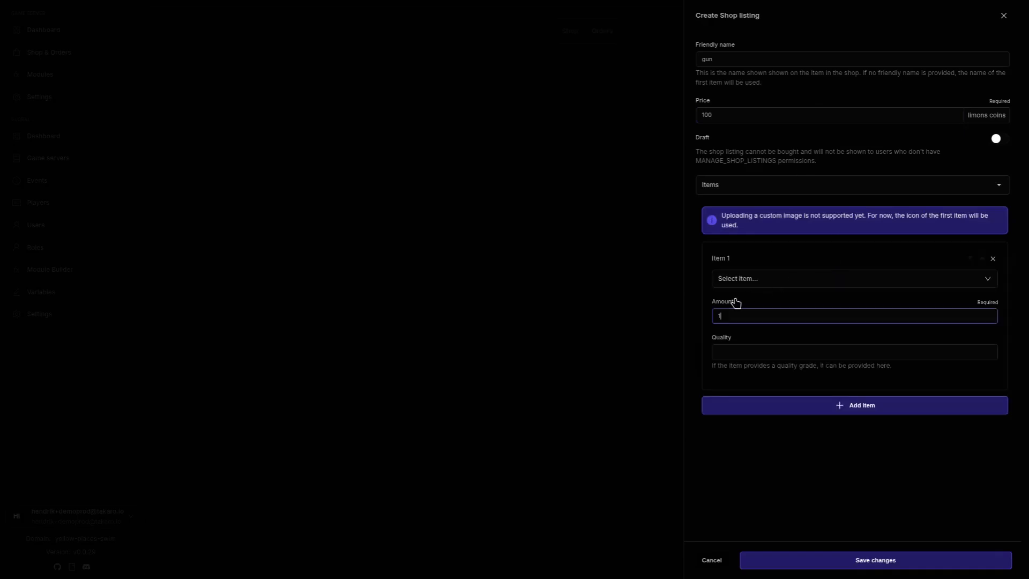
click(749, 279)
click(742, 301)
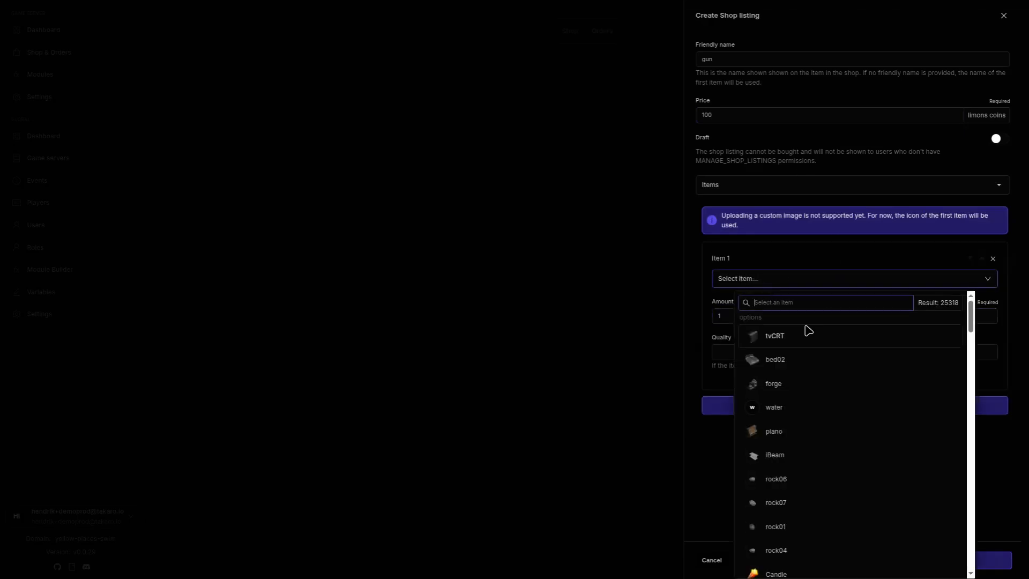
text(gun)
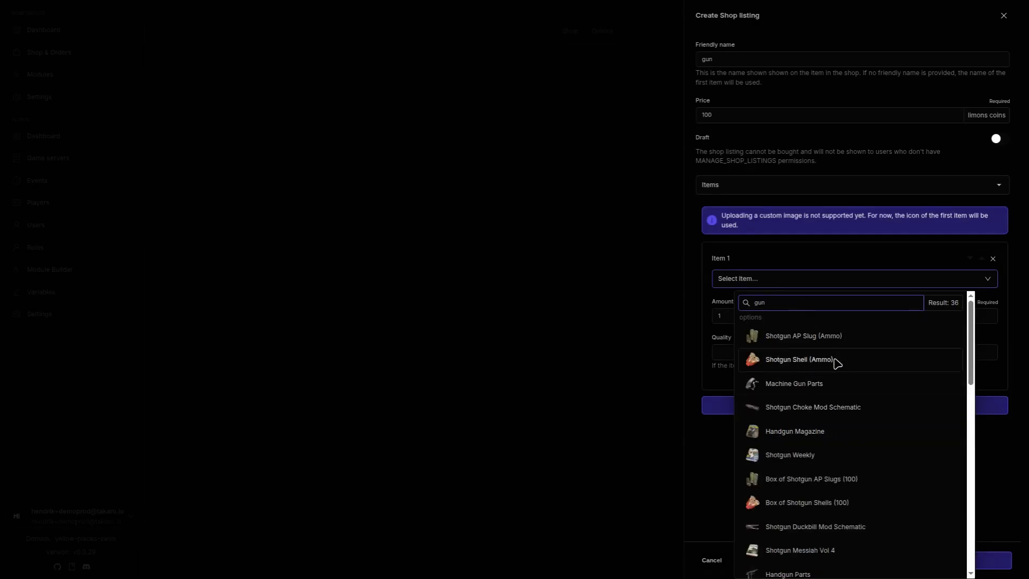
double_click(776, 304)
text(shot)
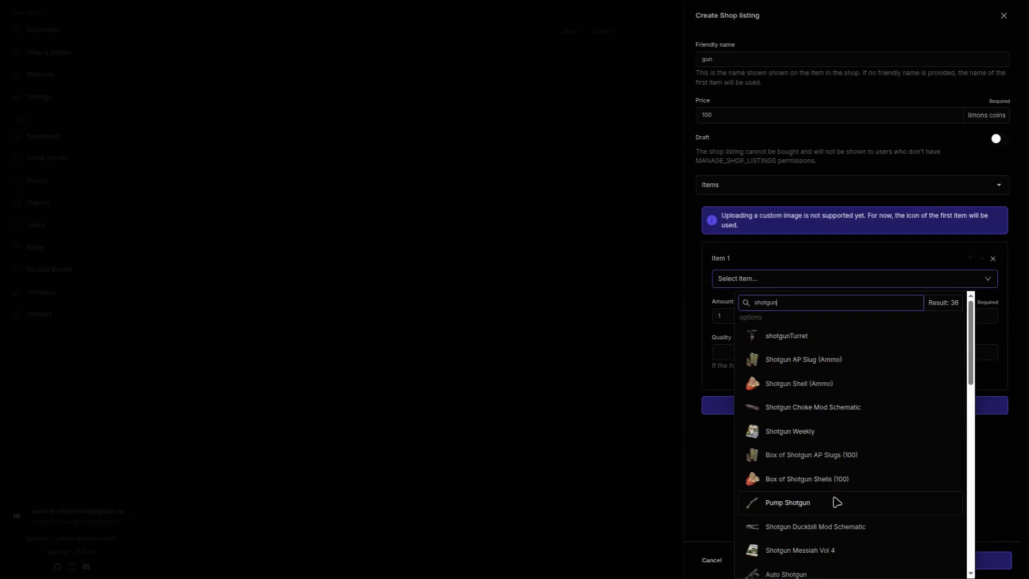
scroll(834, 504, down, 1)
click(836, 519)
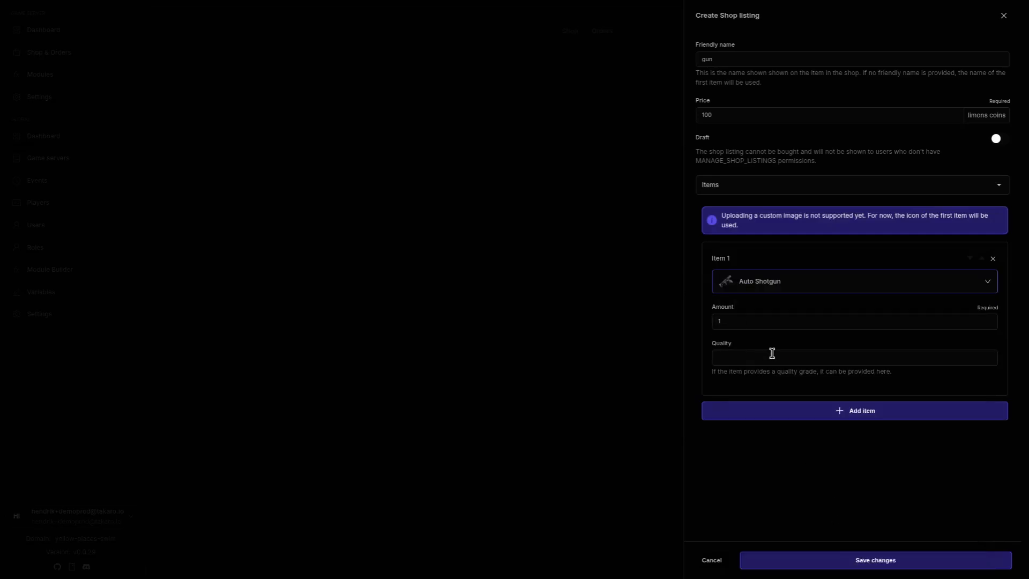
click(781, 360)
click(753, 392)
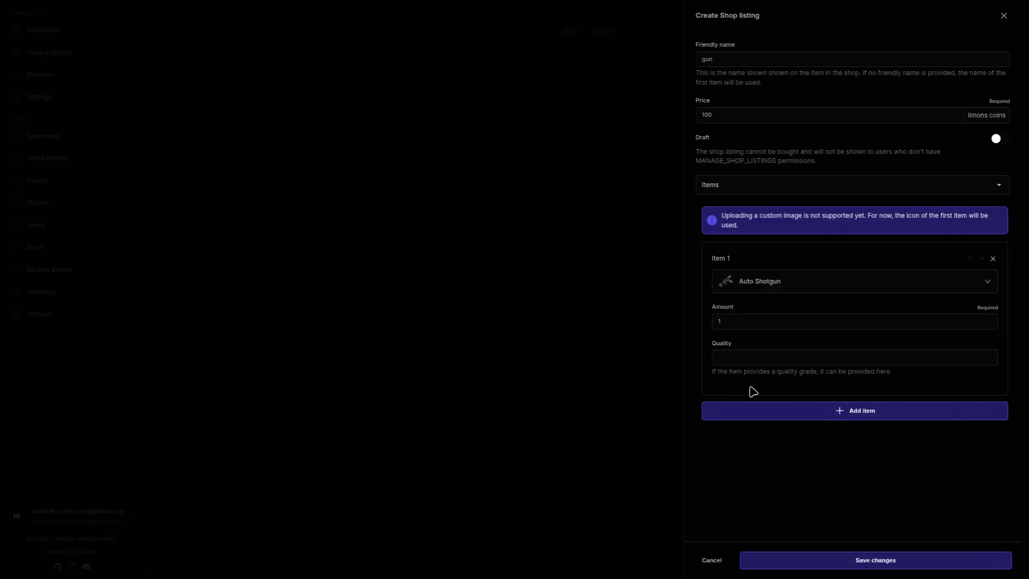
Step: Add Shotgun Shell (Ammo) as the second item, set its amount, and save the listing
click(849, 416)
click(749, 381)
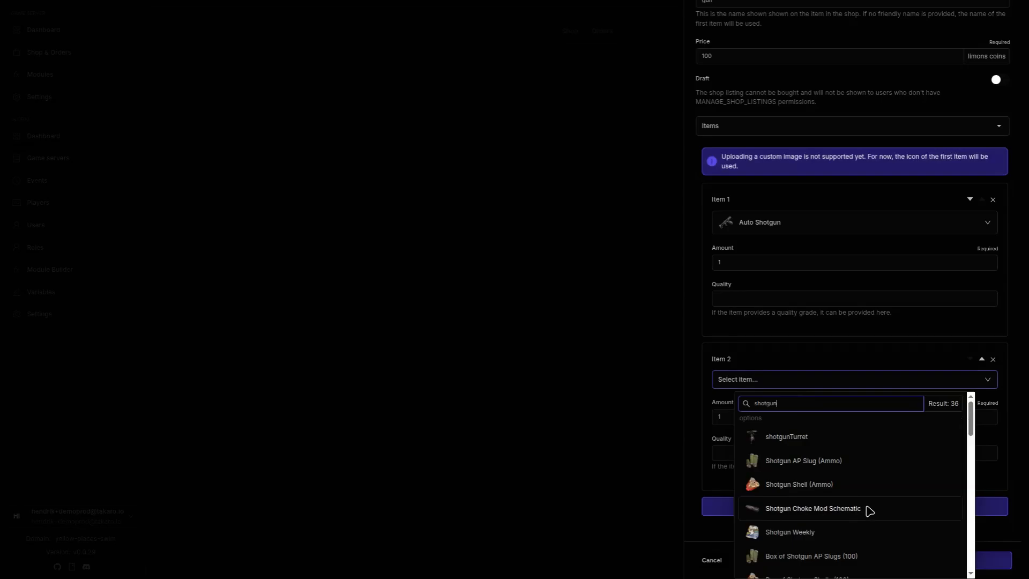
click(881, 484)
click(782, 425)
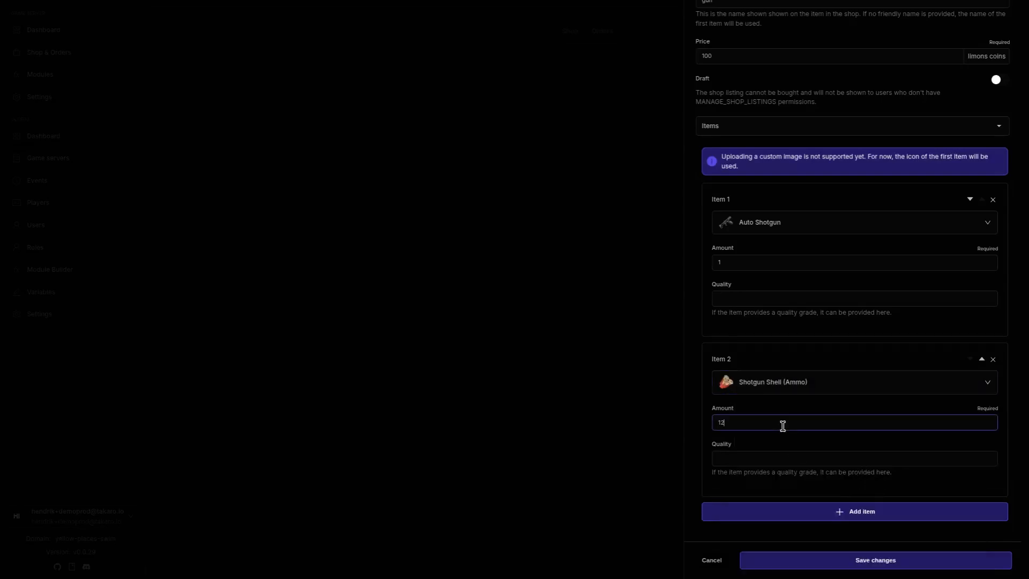
text(0)
click(859, 558)
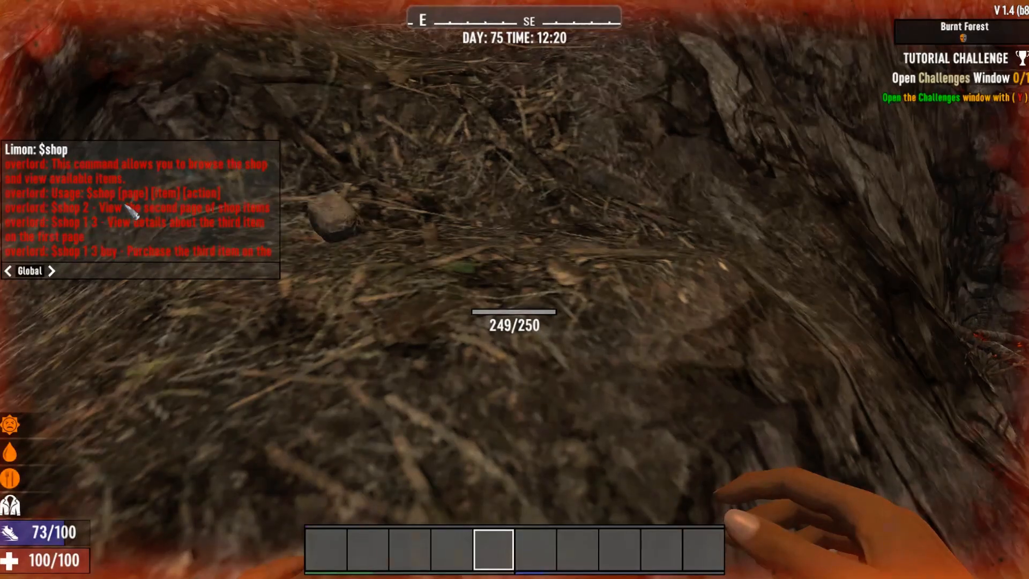
Step: Send '$shop 1' in chat, then buy the first listing for 100 limons coins
scroll(150, 214, down, 1)
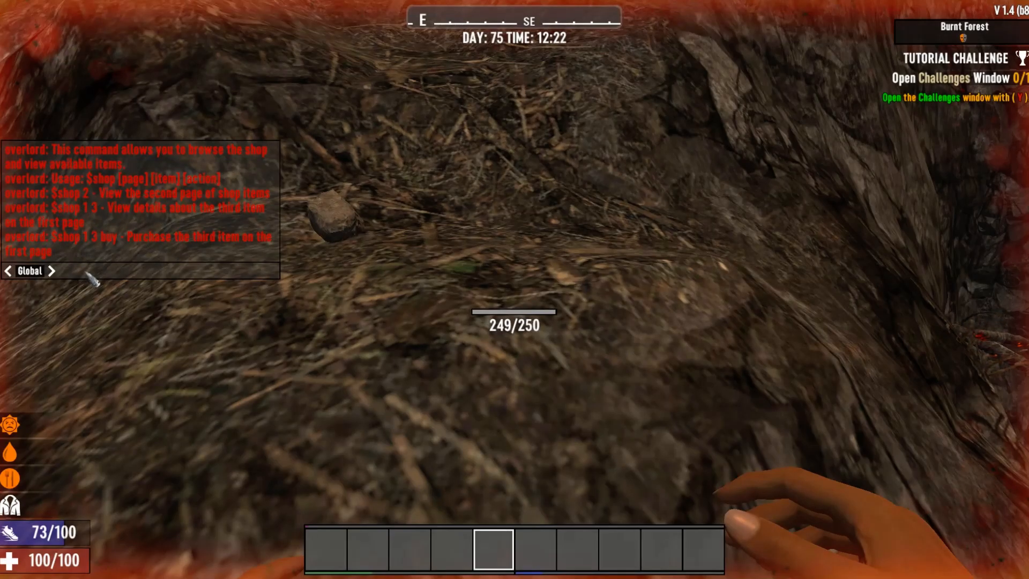
text($shop 1)
key(Return)
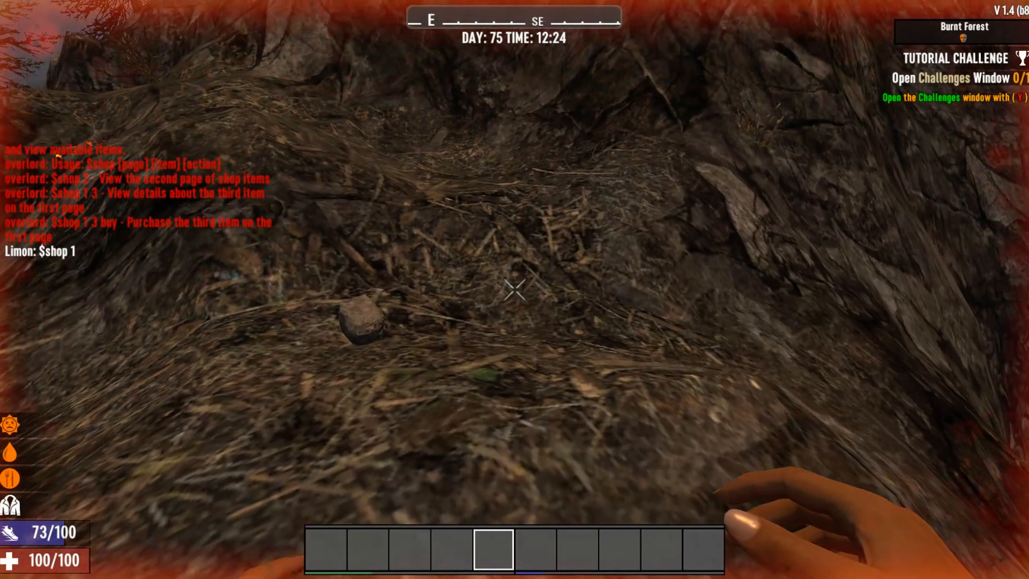
key(t)
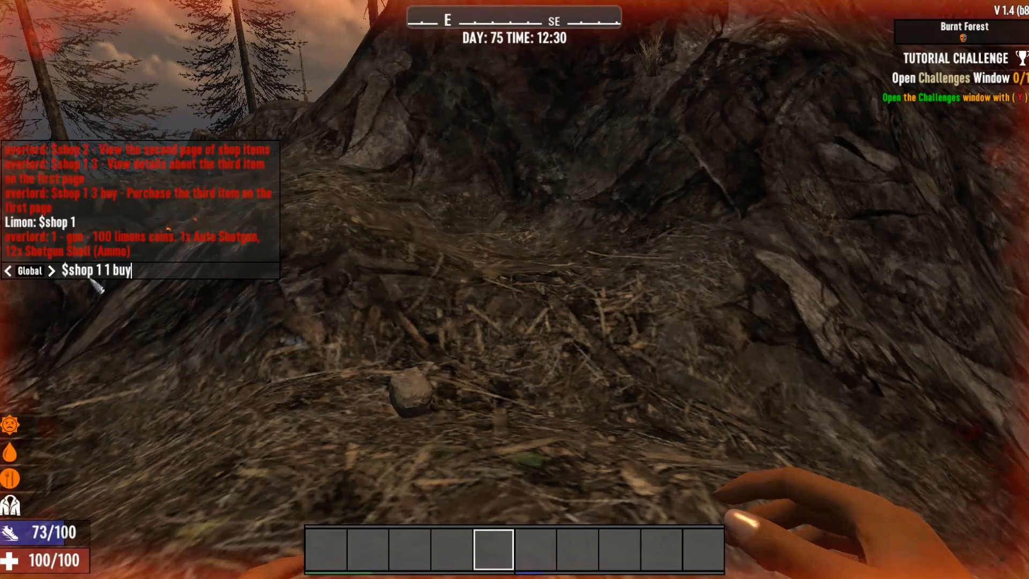
key(Return)
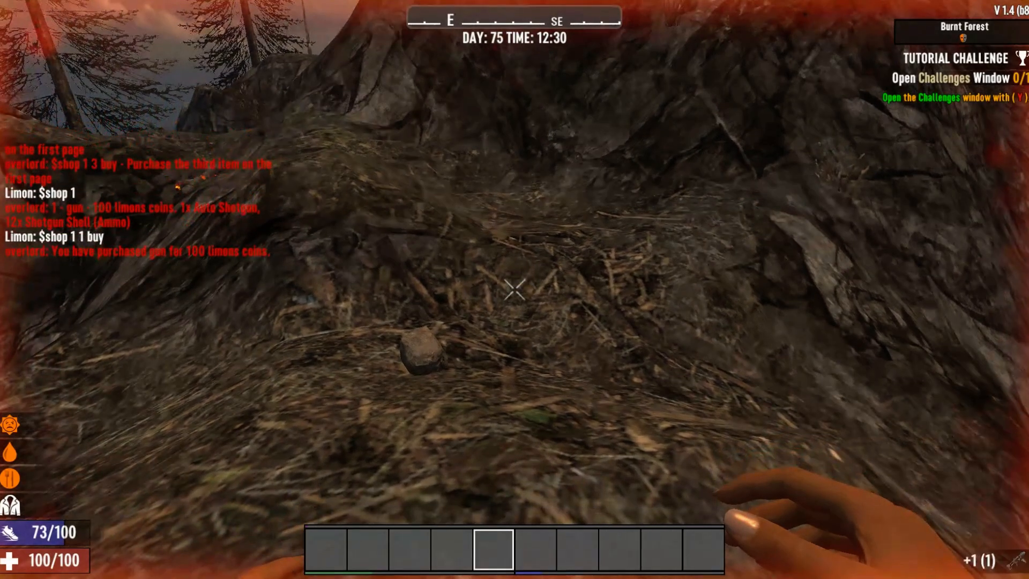
Step: Move the Auto Shotgun into toolbelt slot 1 and hold it
key(Tab)
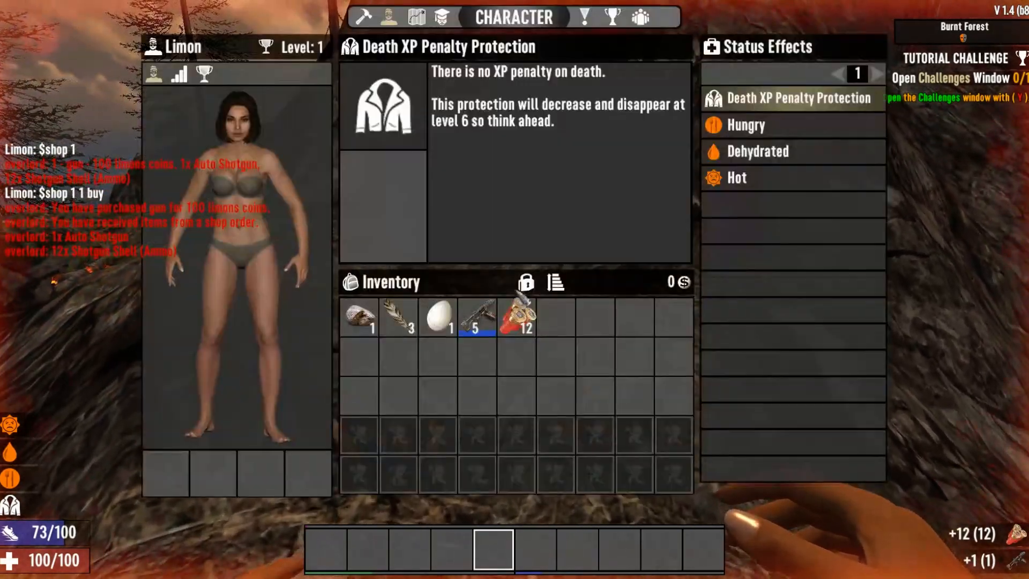
click(477, 317)
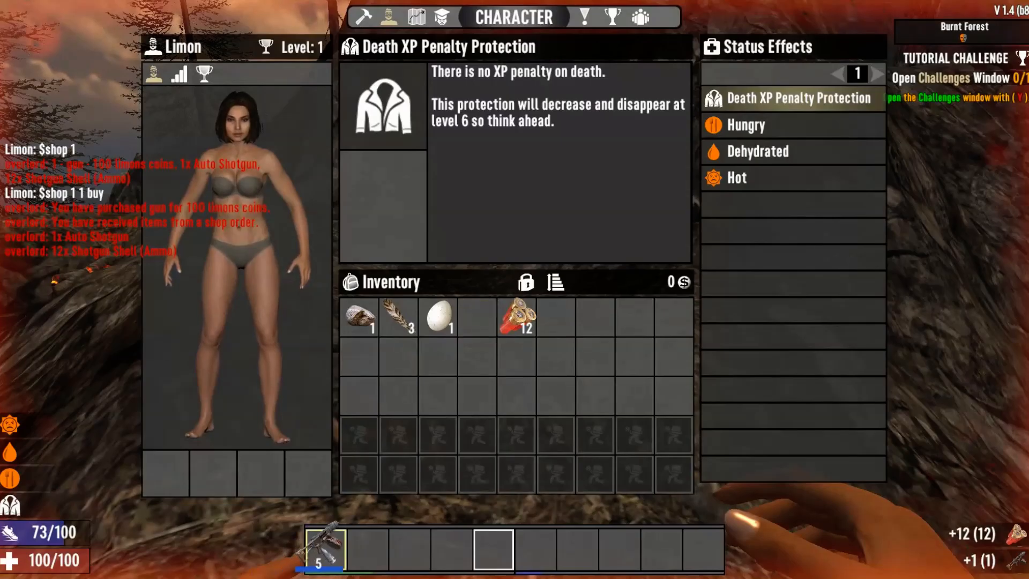
click(325, 547)
key(Tab)
key(2)
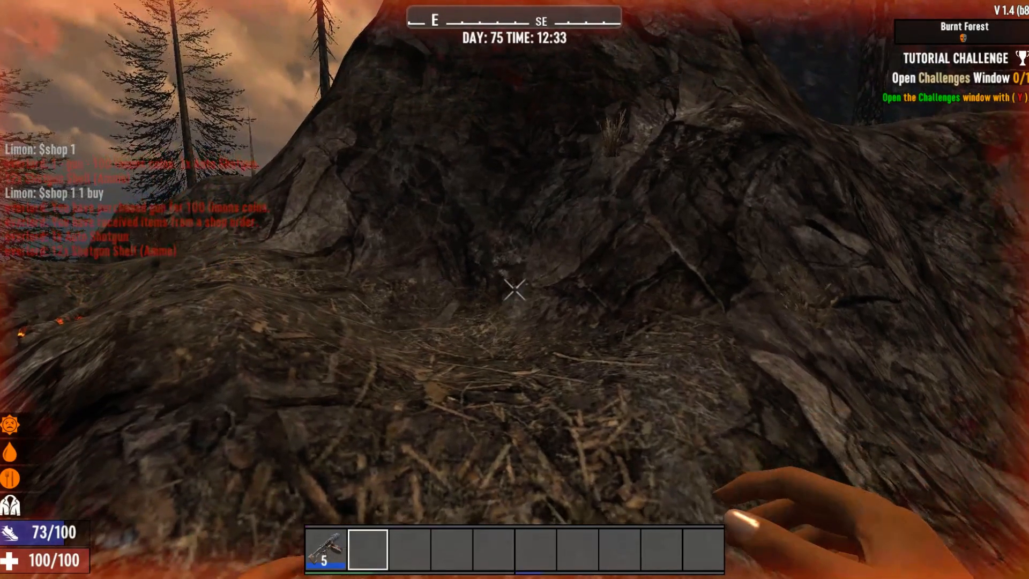
click(514, 289)
key(Escape)
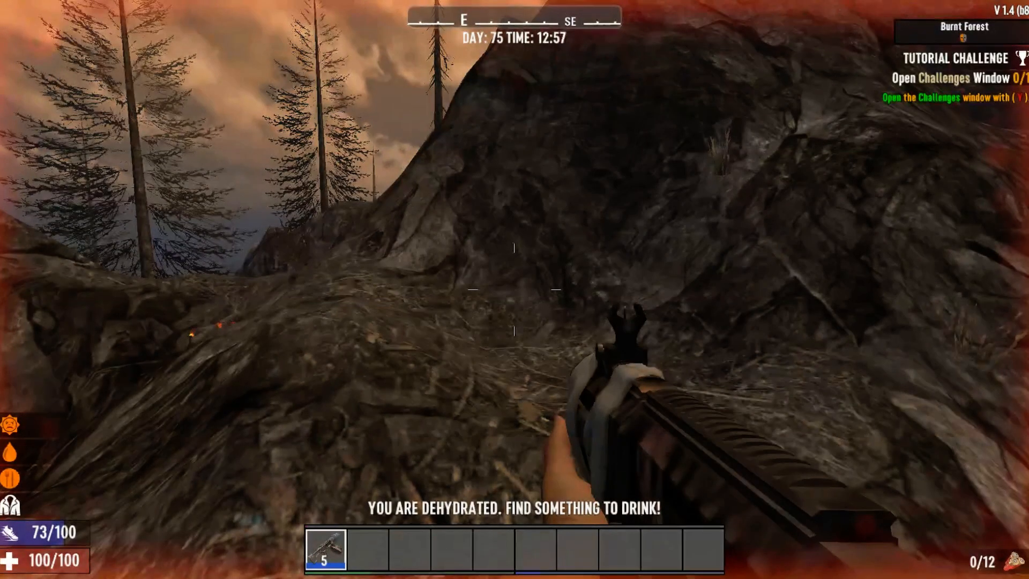
Step: Send '$link' in chat to get an account-linking address
key(t)
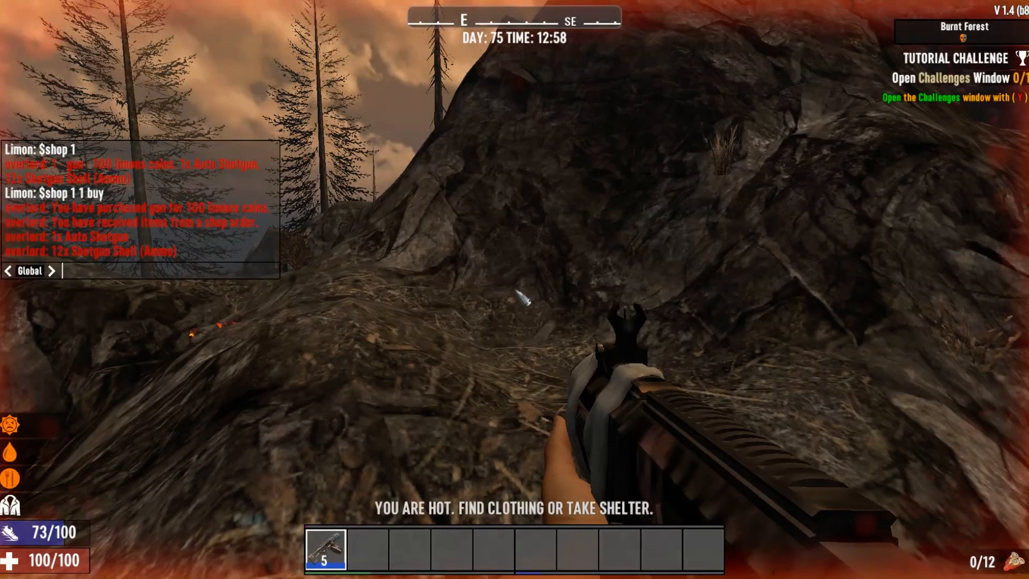
text($link)
key(Return)
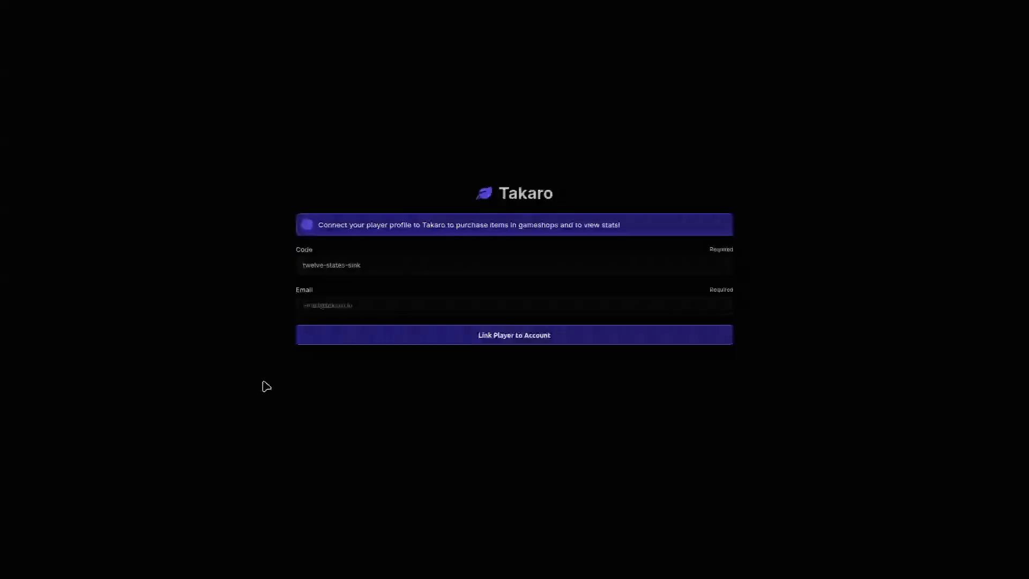
Step: Enter the player's e-mail address on the linking page and link the player to a Takaro account
click(357, 306)
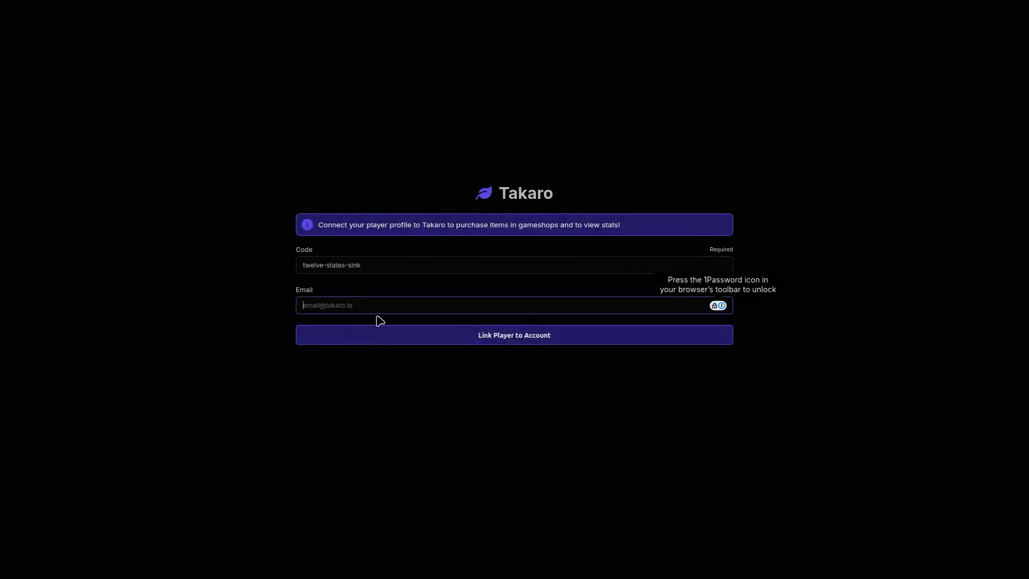
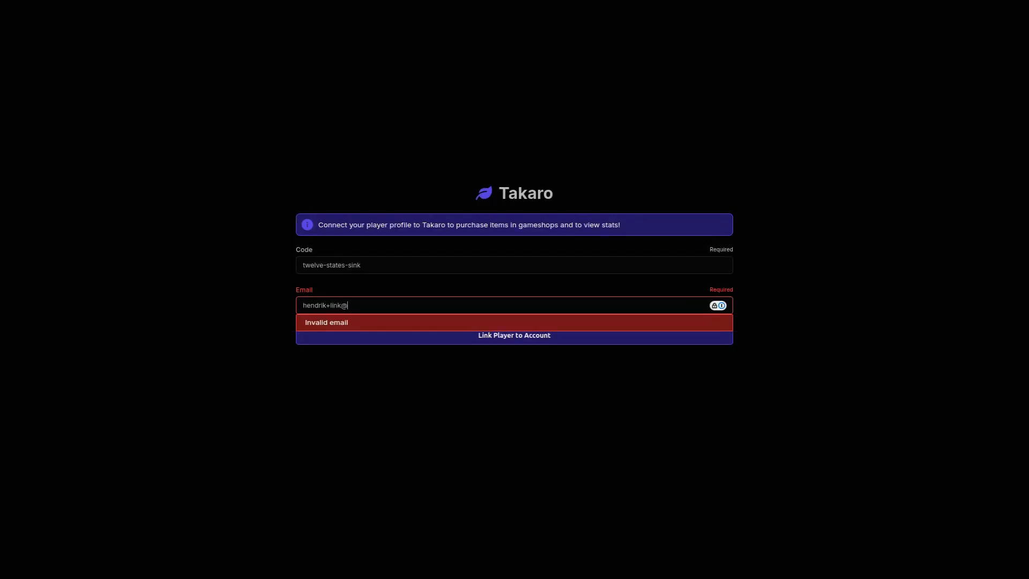
key(ctrl+a)
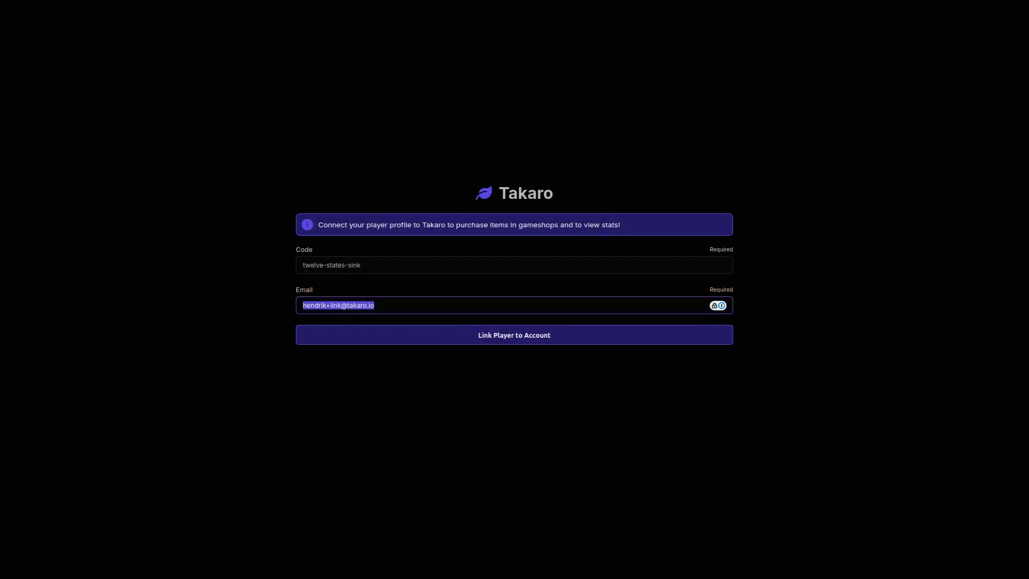
click(505, 335)
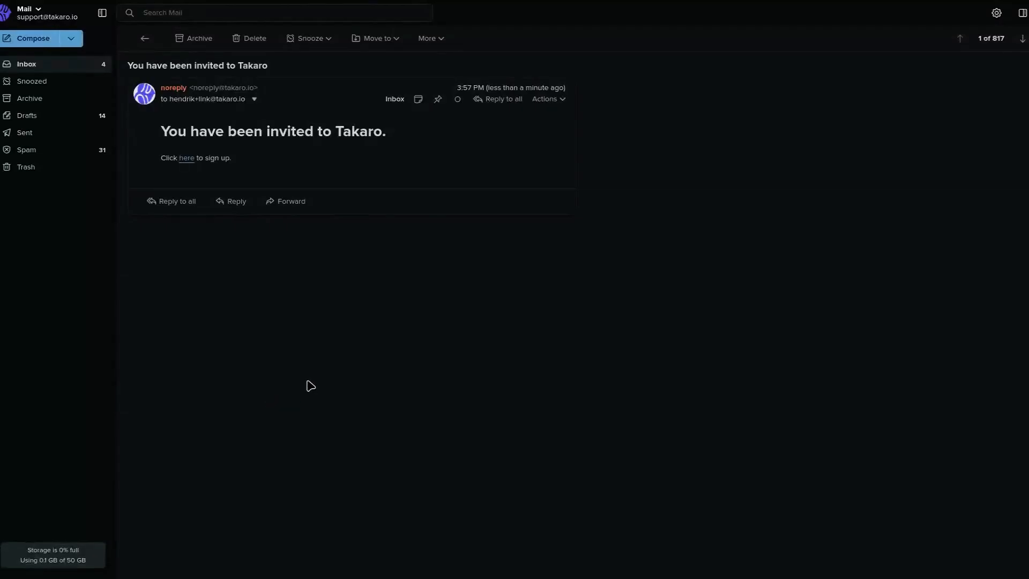
Step: Follow the invitation's sign-up link past the uBlock warning and save a new account password
click(189, 163)
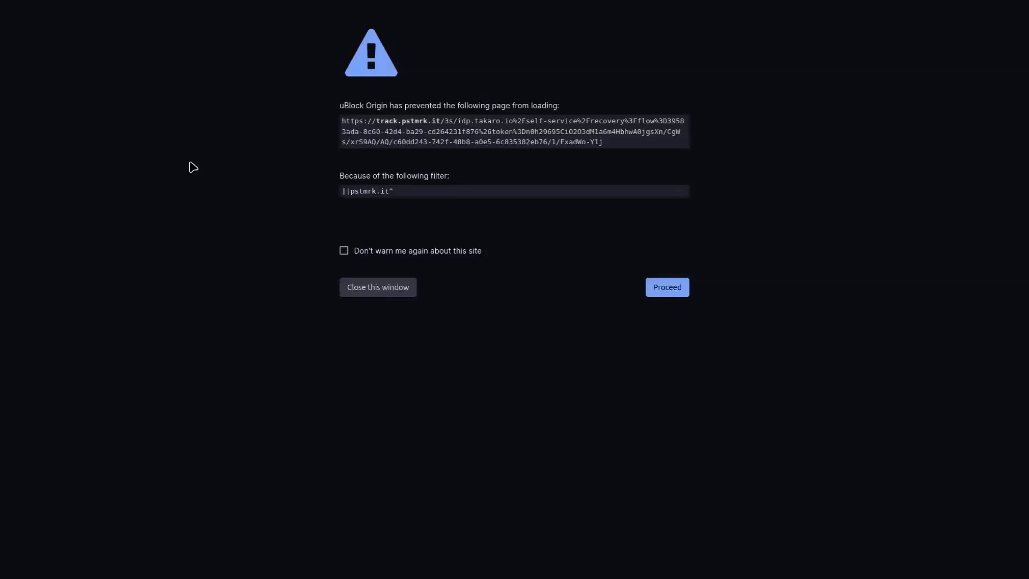
click(667, 289)
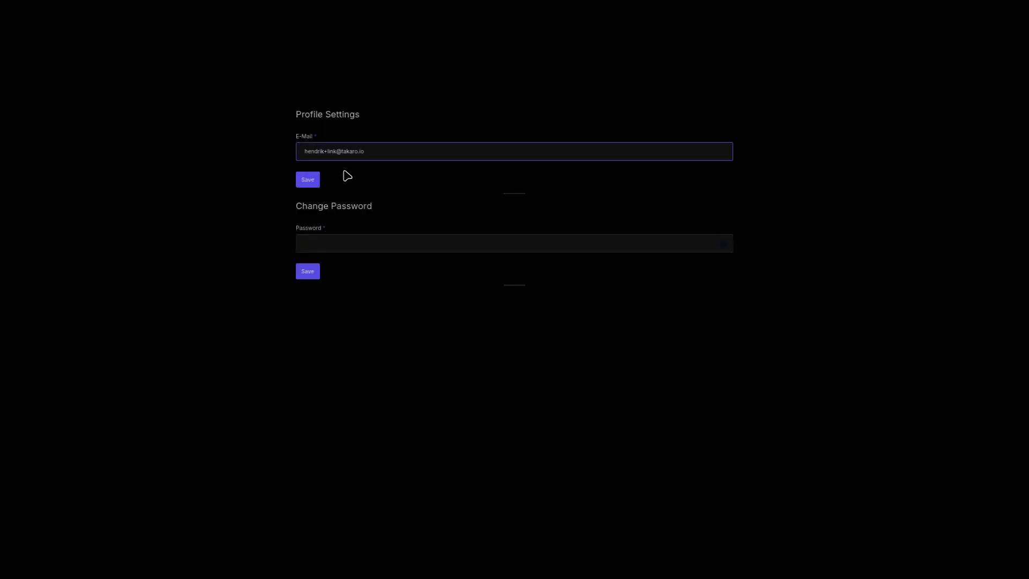
triple_click(409, 153)
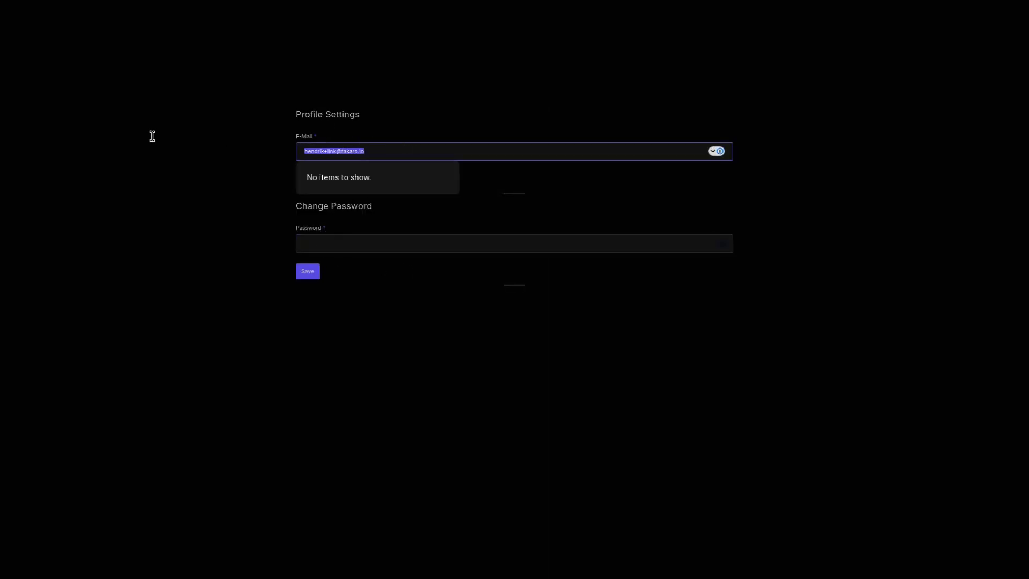
key(Tab)
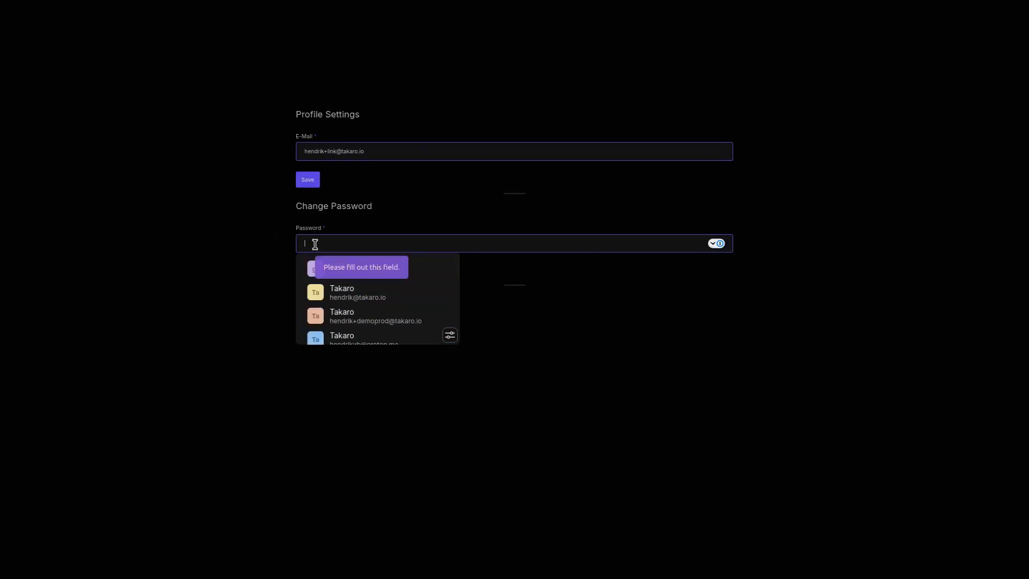
text(a)
text(•••••)
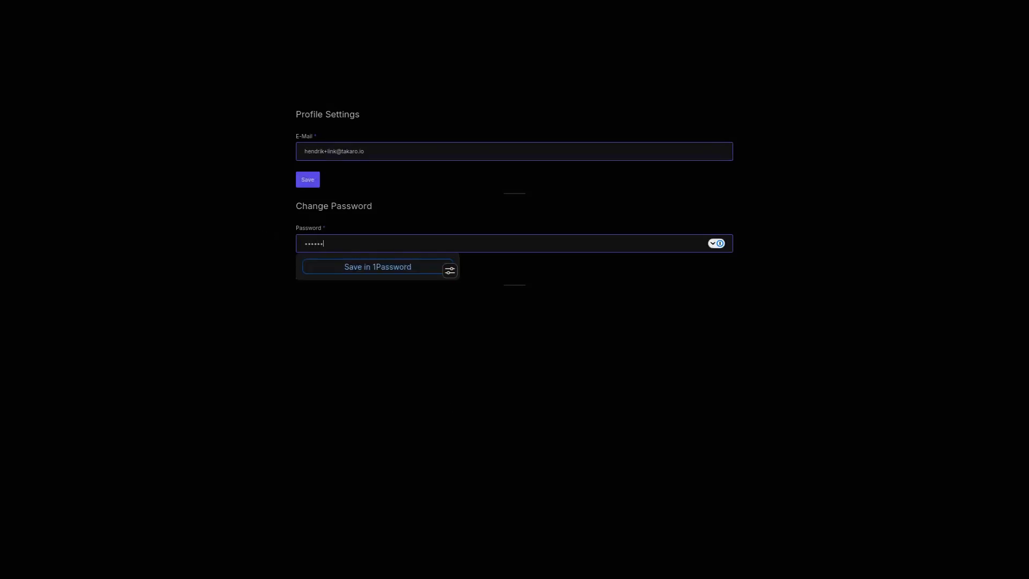
text(•••••)
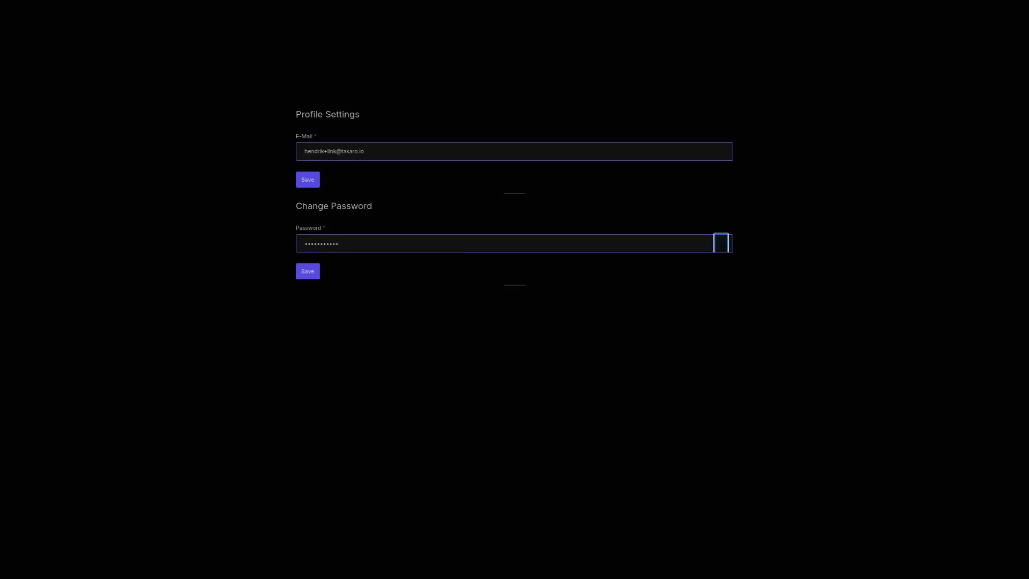
click(314, 275)
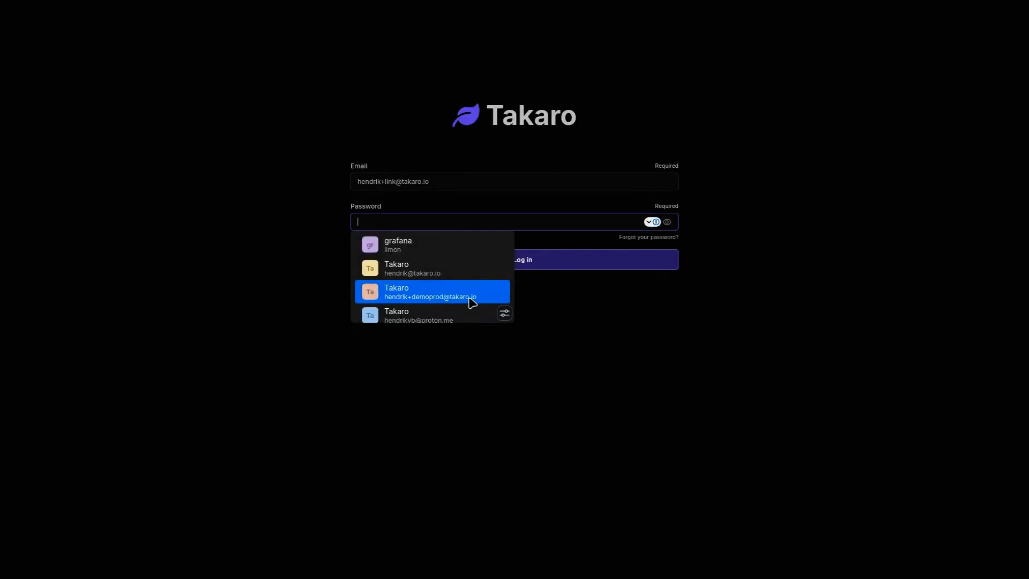
Step: Log in with the saved credentials, buy one gun for 100 limons coins, and view the Orders list
click(471, 301)
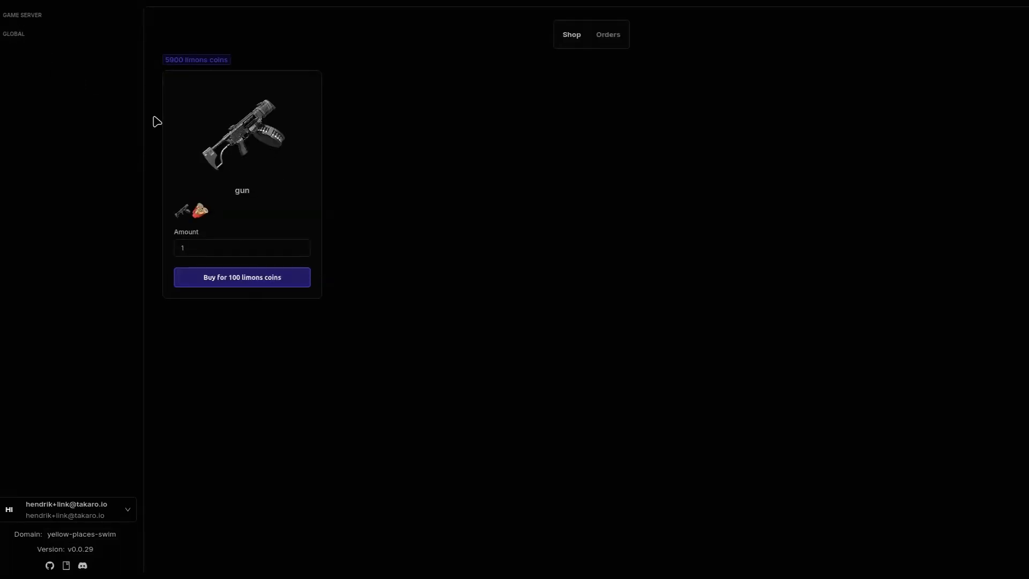
click(240, 283)
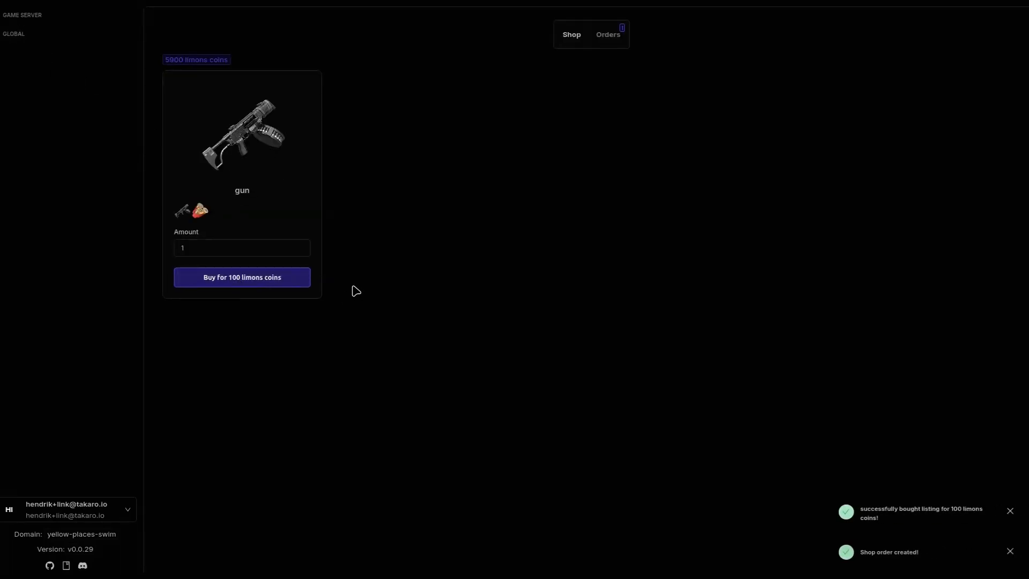
click(609, 43)
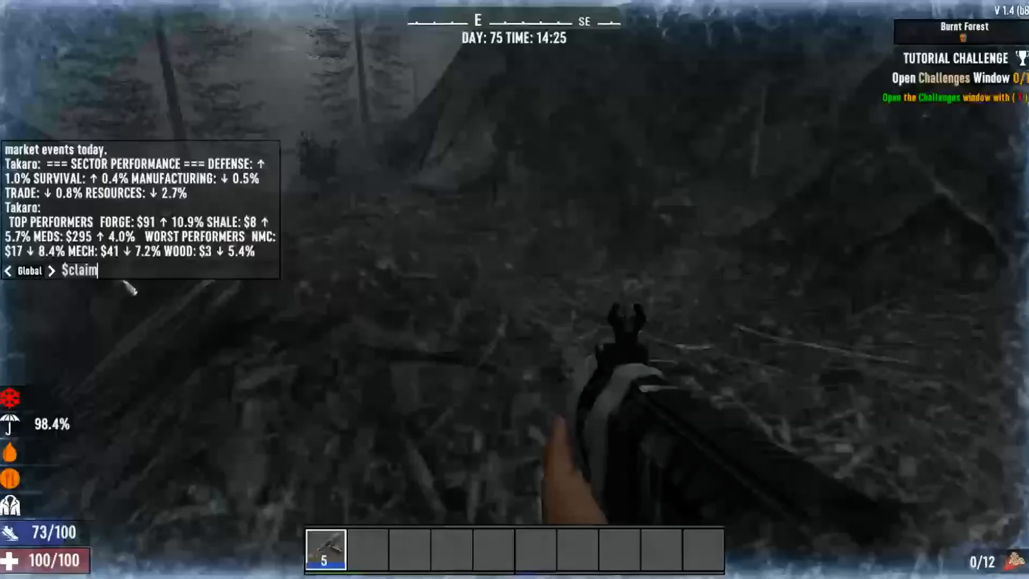
Step: Send $claim in chat and reopen chat to read the Auto Shotgun and 12 shells delivery messages
key(Return)
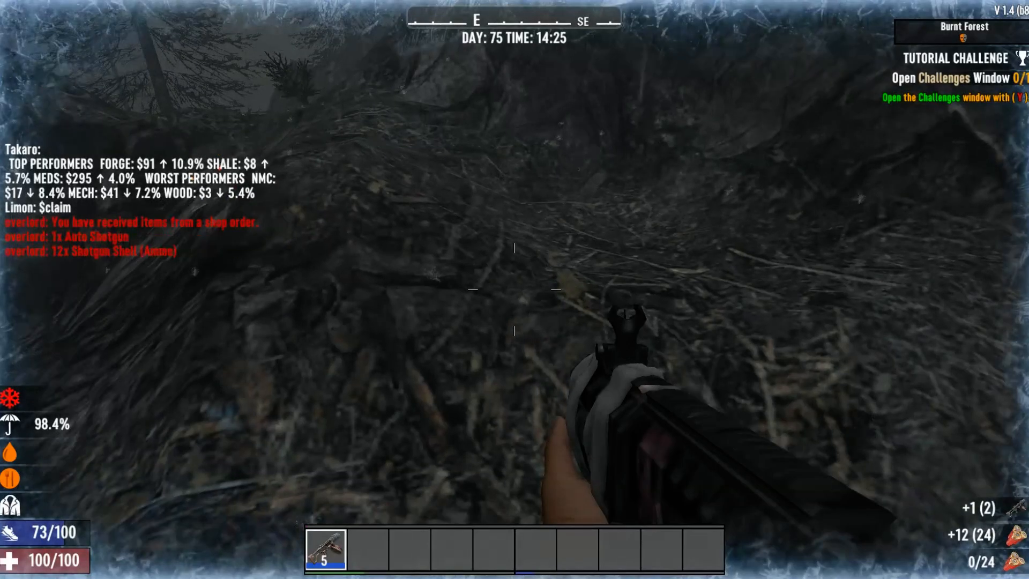
key(t)
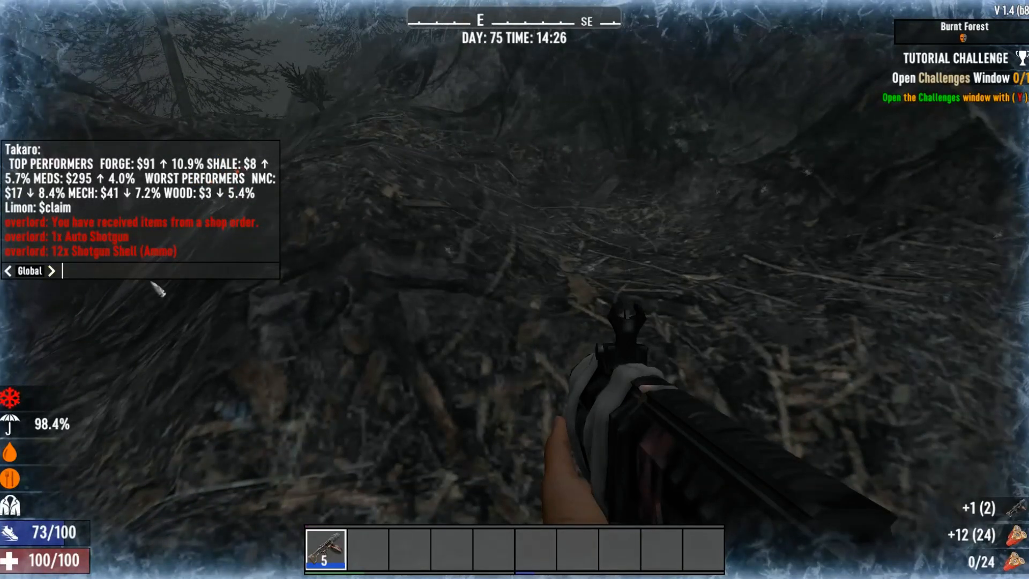